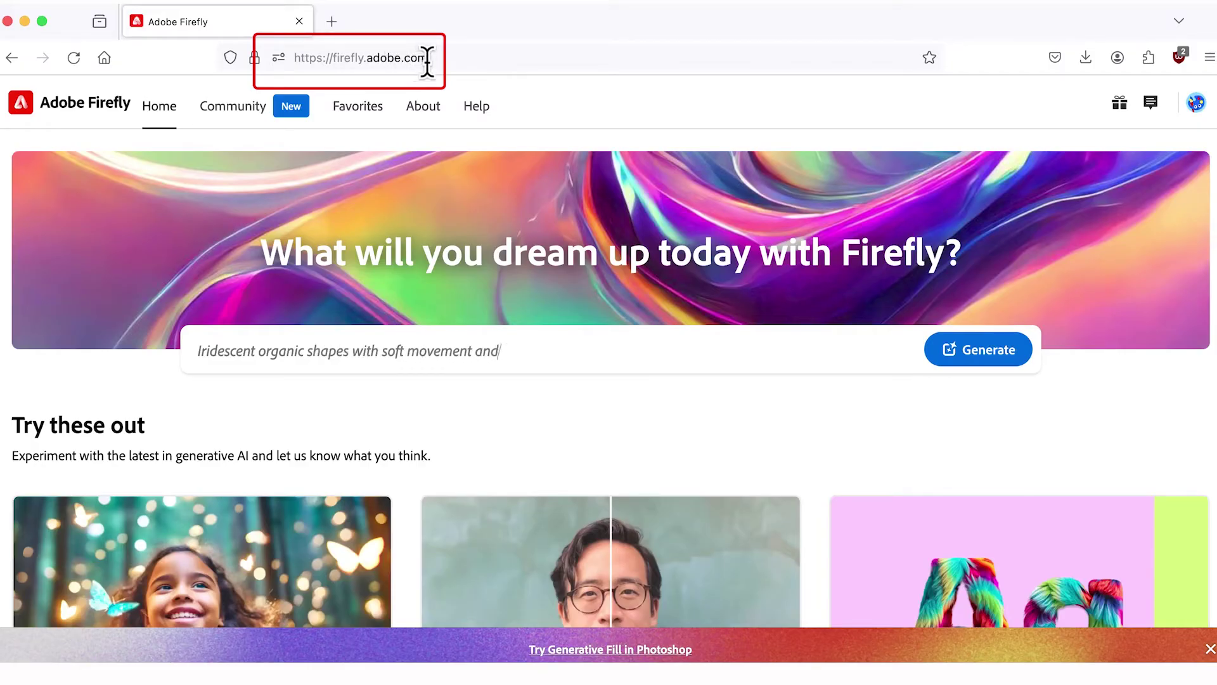
- Open the Generative fill tool and browse its sample images
scroll(821, 481, "down", 3)
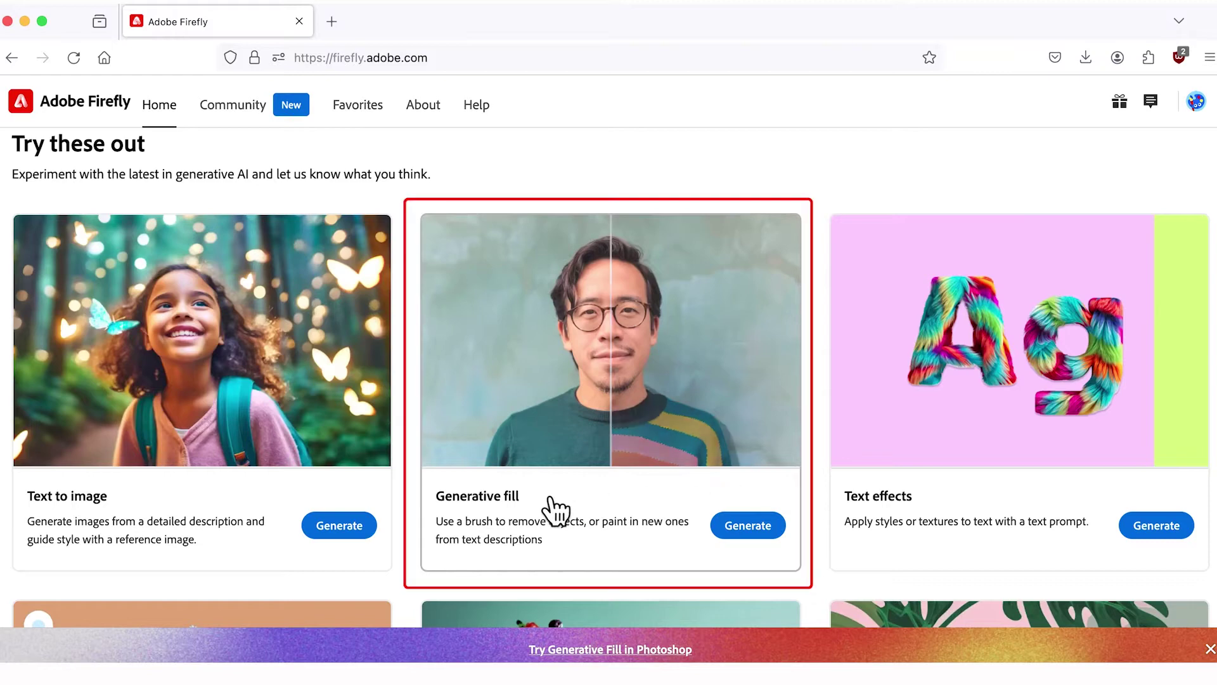
left_click(550, 499)
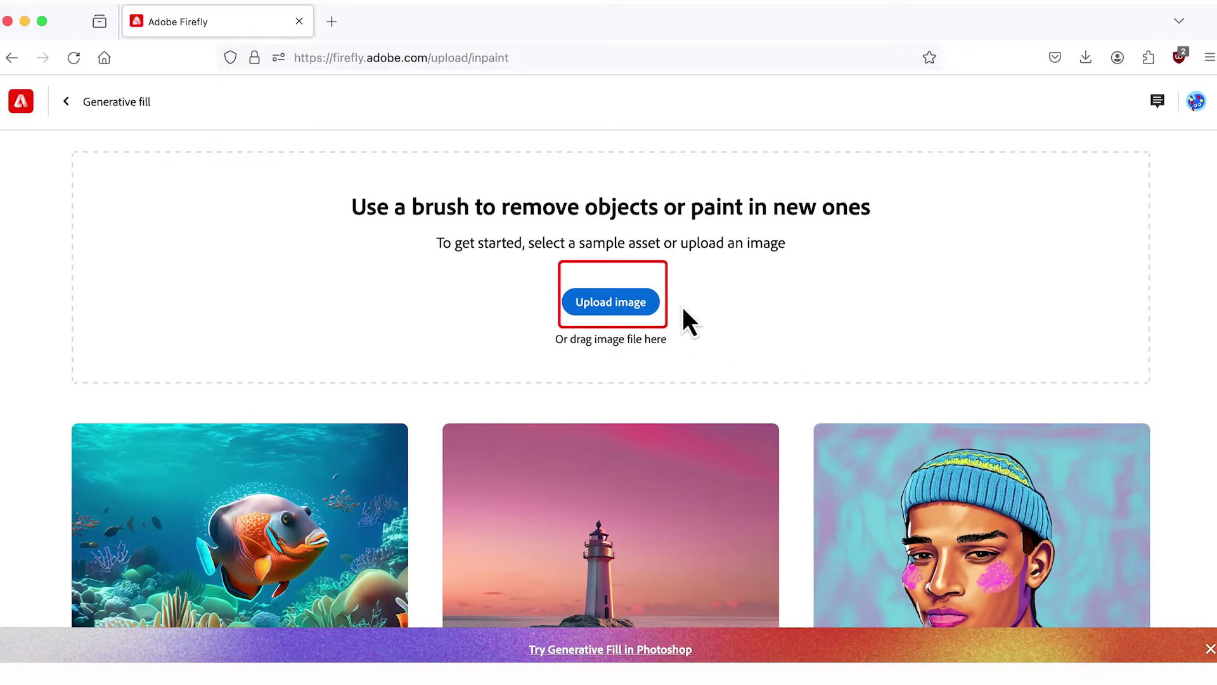
scroll(719, 472, "down", 1)
scroll(722, 475, "down", 3)
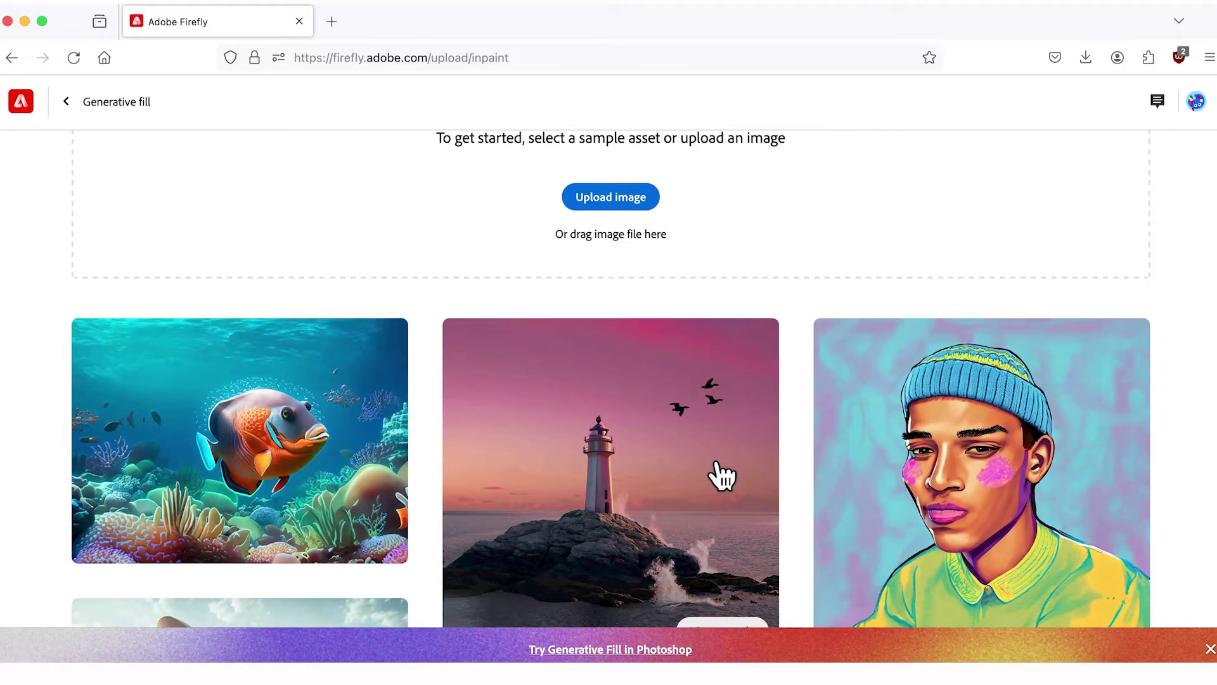
scroll(722, 475, "down", 1)
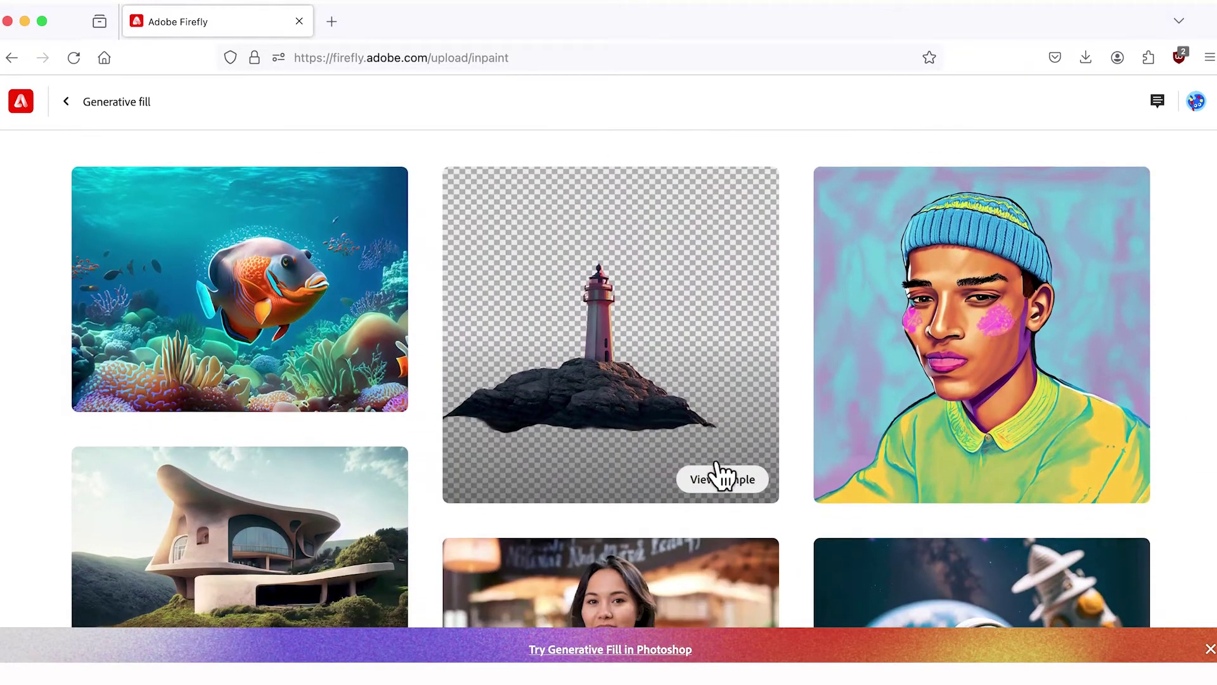
scroll(887, 403, "up", 4)
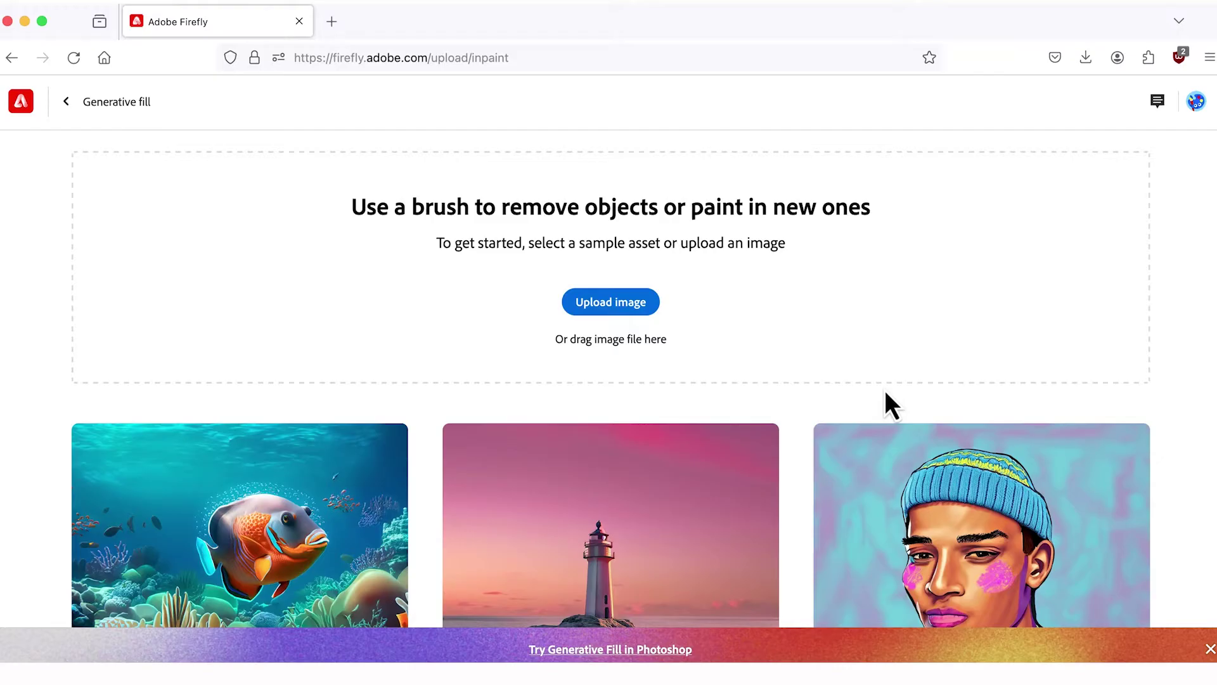
- Upload the desert landscape photo from the Demo folder on the Desktop
left_click(643, 321)
left_click(188, 169)
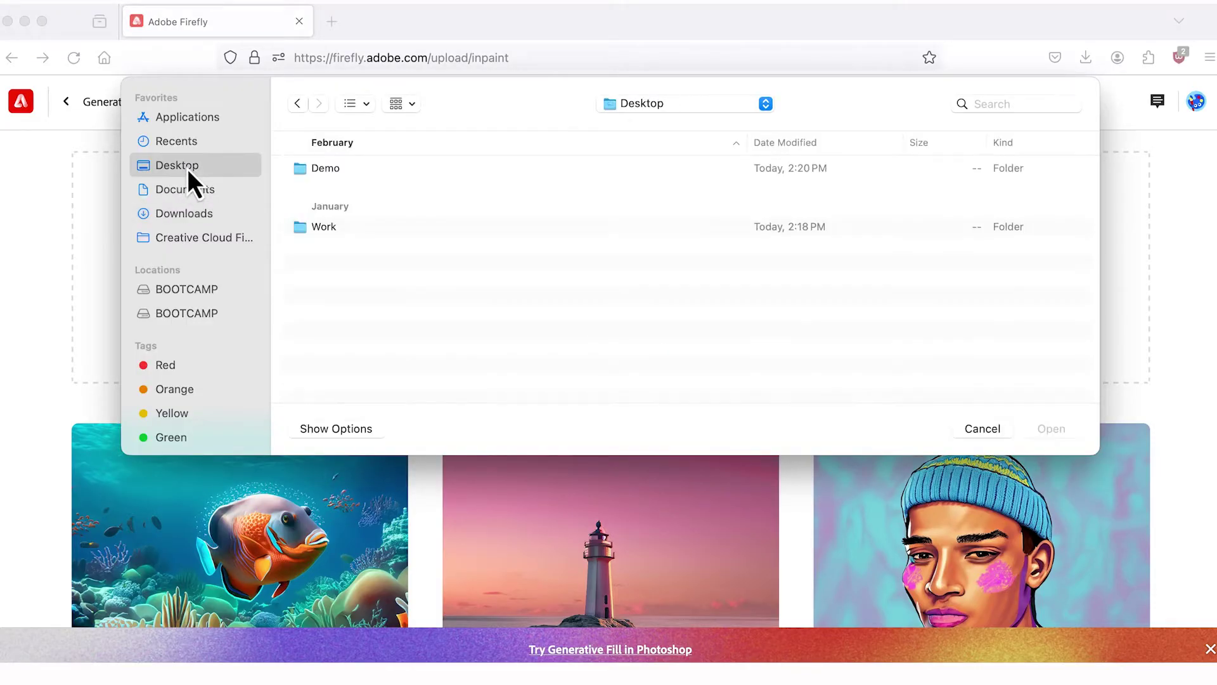
left_click(328, 172)
double_click(328, 171)
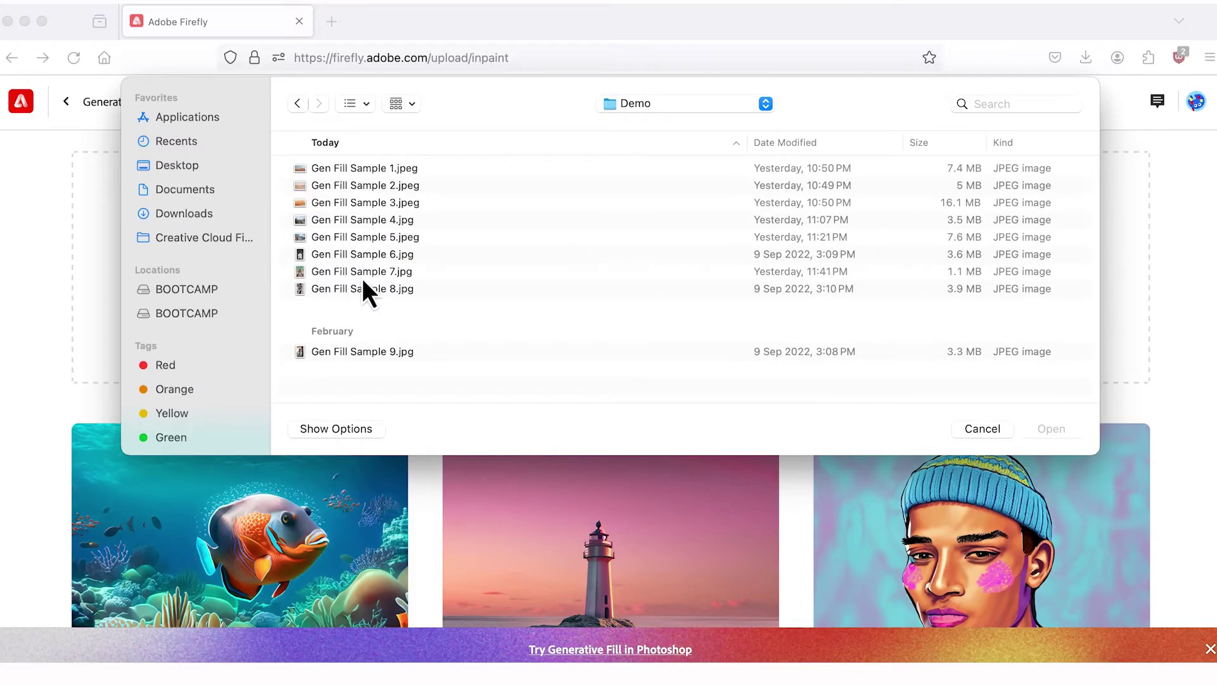
double_click(363, 279)
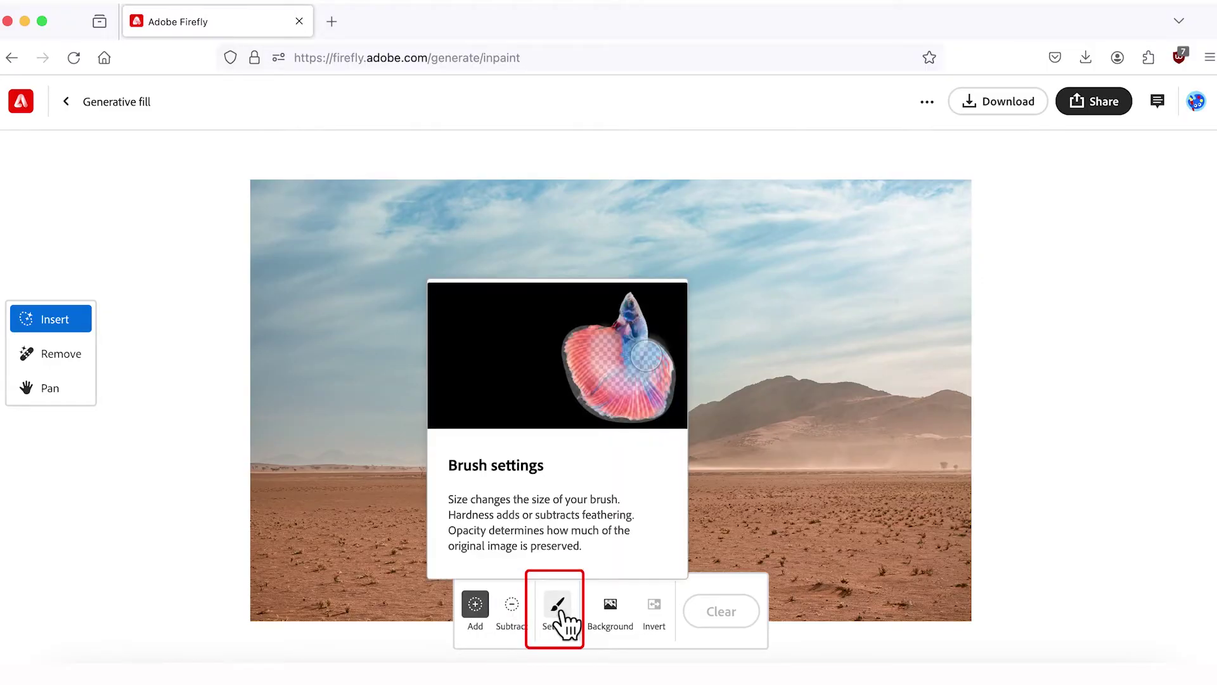
- Open the brush settings and adjust the brush size
left_click(561, 613)
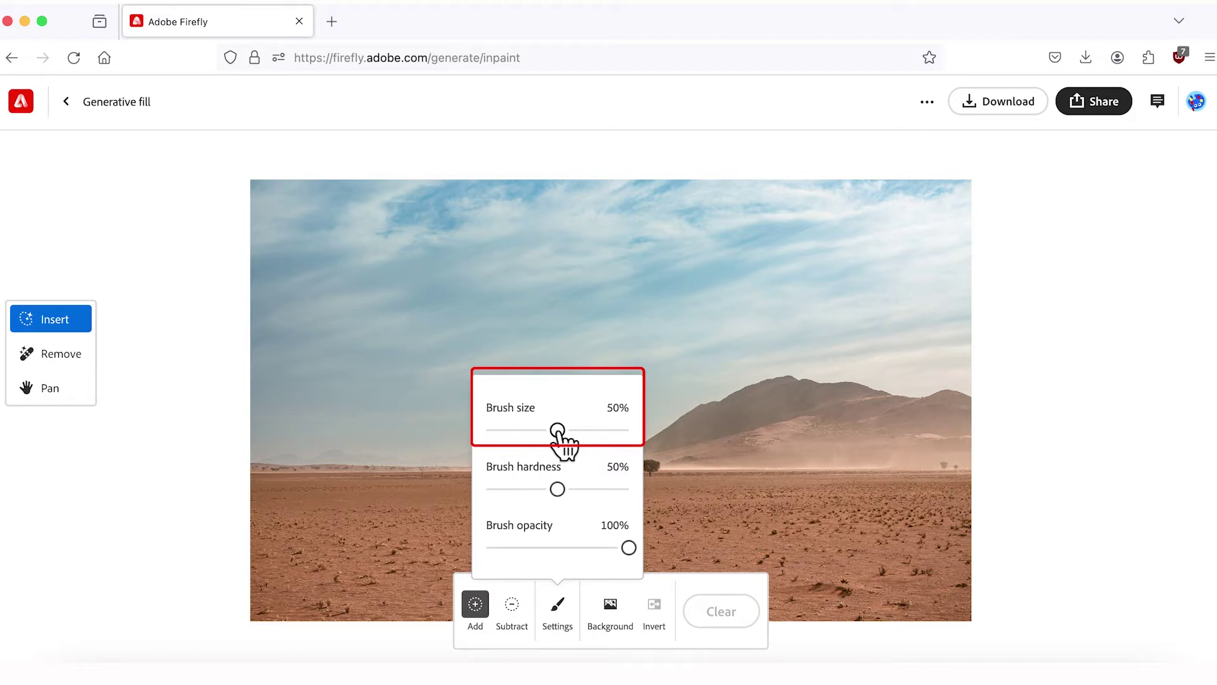
left_click_drag(558, 430, 562, 433)
left_click_drag(592, 431, 529, 432)
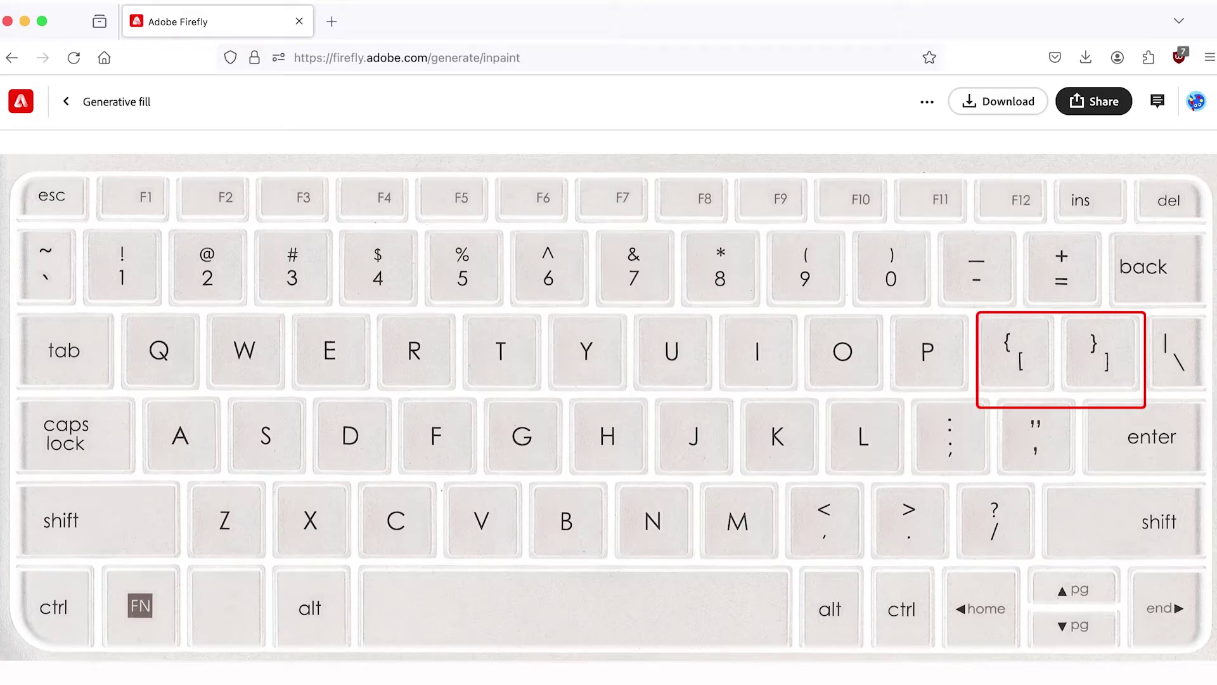
- Shrink the brush gradually to a very small circle over the desert ground
key("bracketleft")
key("bracketleft")
key("bracketleft")
key("bracketleft")
key("bracketleft")
key("bracketleft")
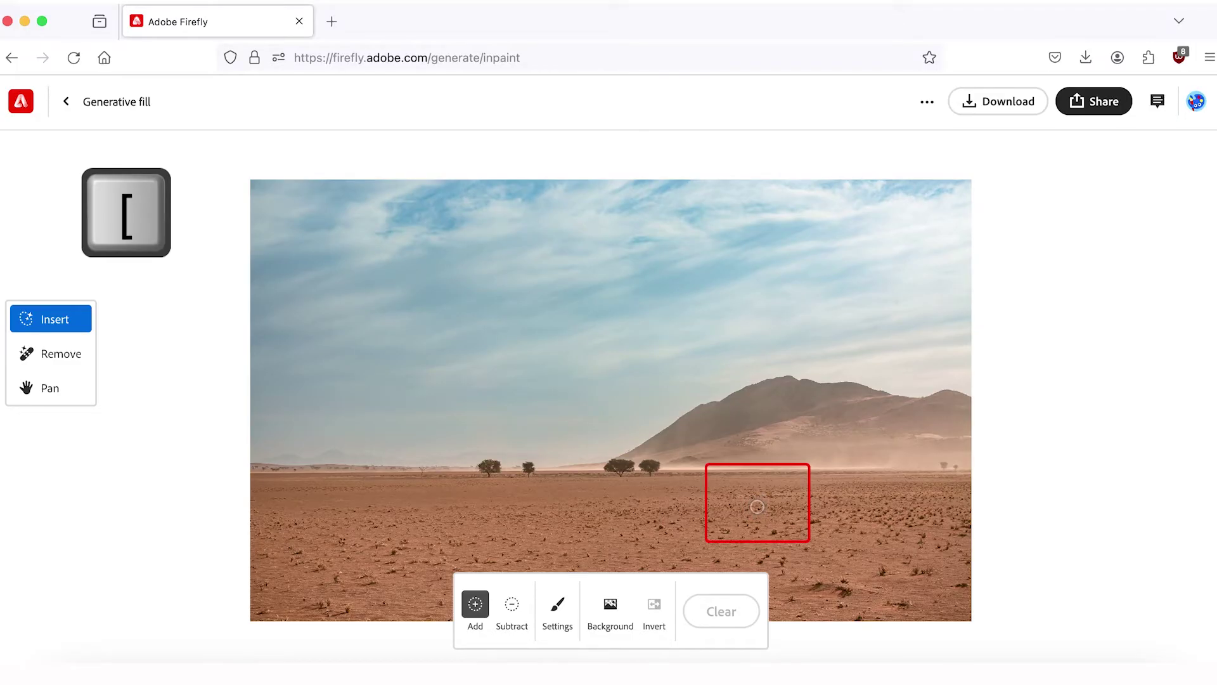
key("bracketleft")
key("bracketleft")
key("bracketleft")
- Enlarge the brush gradually to a large circle over the desert ground
key("bracketright")
key("bracketright")
key("bracketright")
key("bracketright")
key("bracketright")
key("bracketright")
key("bracketright")
key("bracketright")
key("bracketright")
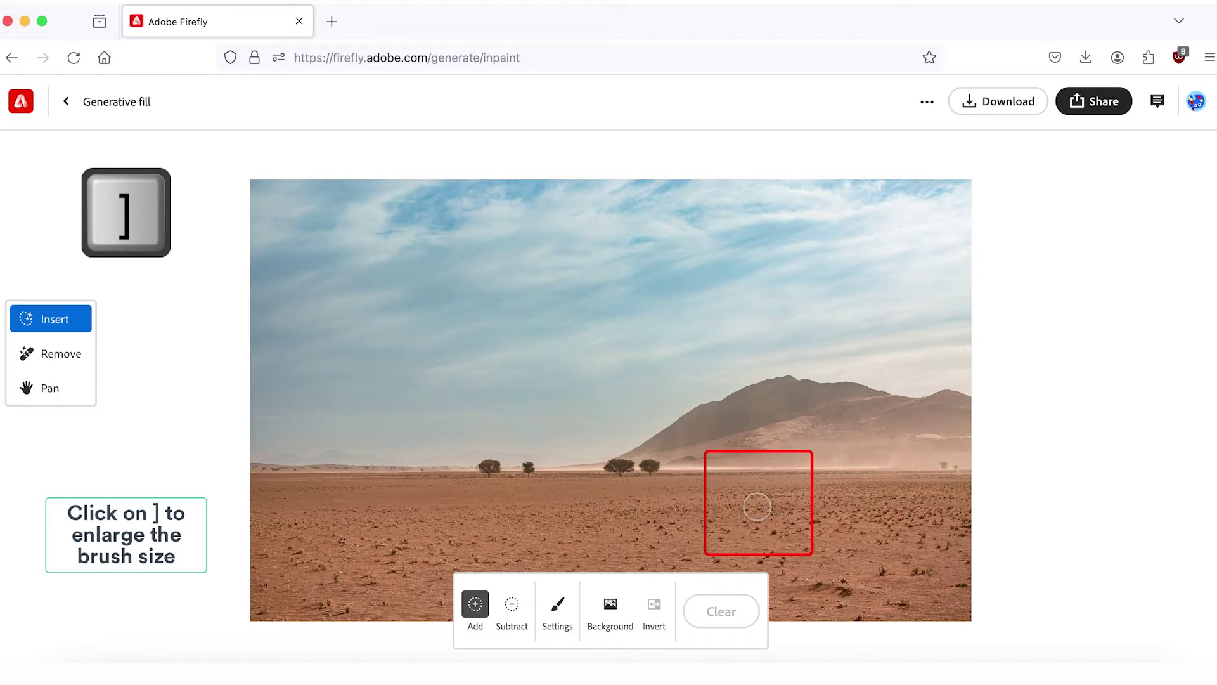
key("bracketright")
key("bracketright")
key("bracketright")
key("bracketright")
key("bracketright")
key("bracketright")
key("bracketright")
key("bracketright")
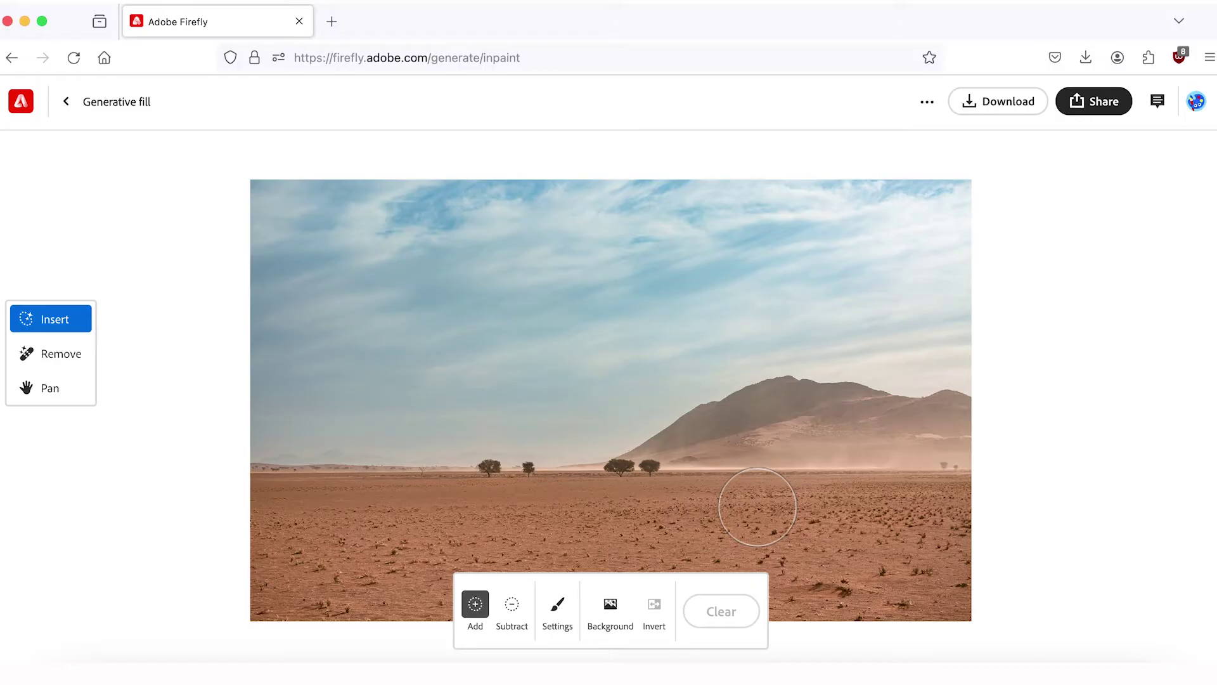
- Reduce the brush to a medium size and mask a roughly rectangular area above the horizon, covering the two leftmost trees
key("bracketleft")
key("bracketleft")
key("bracketleft")
key("bracketleft")
key("bracketleft")
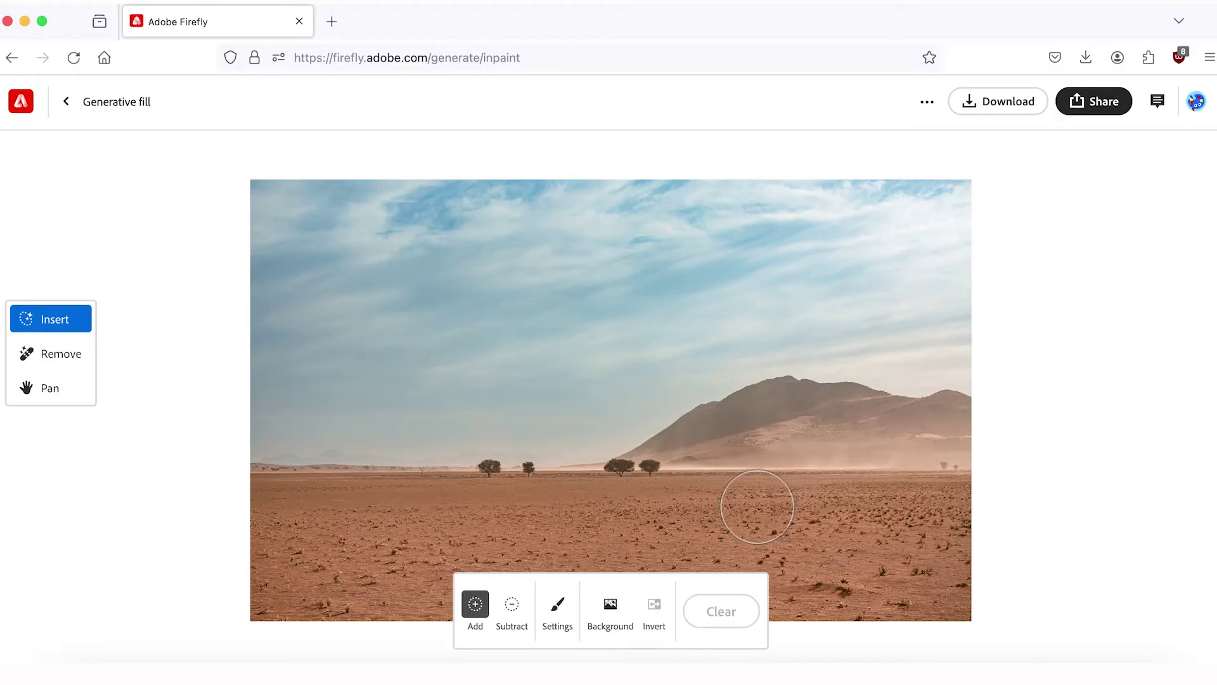
key("bracketleft")
key("bracketleft")
key("bracketleft")
mouse_move(359, 453)
left_mouse_down()
mouse_move(372, 352)
mouse_move(509, 361)
mouse_move(513, 469)
mouse_move(475, 455)
mouse_move(492, 442)
mouse_move(383, 439)
mouse_move(386, 379)
mouse_move(491, 385)
mouse_move(499, 391)
mouse_move(418, 412)
mouse_move(406, 458)
mouse_move(509, 462)
left_mouse_up()
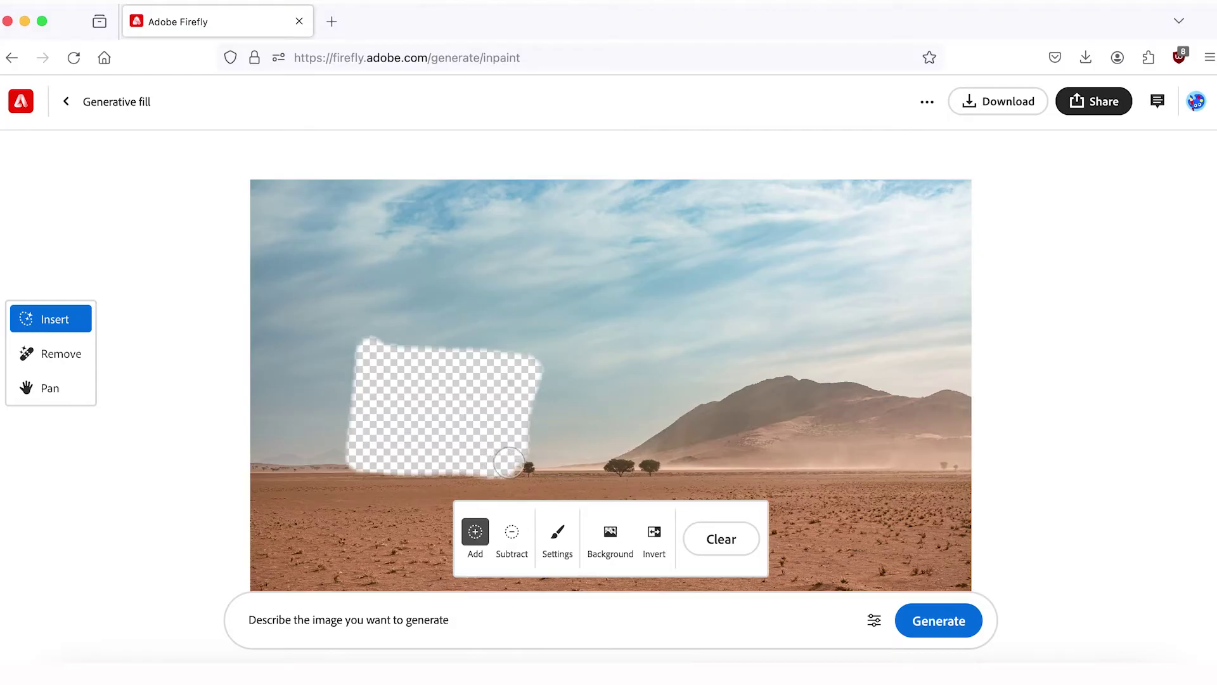
left_click_drag(519, 459, 527, 386)
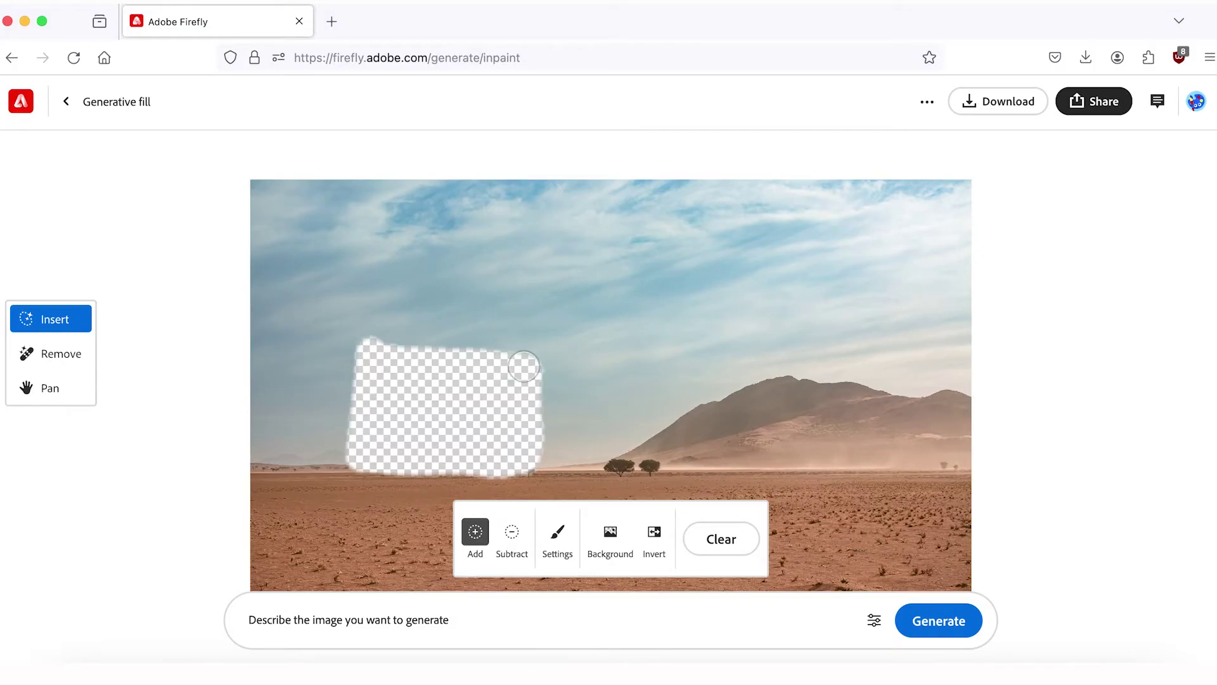
- Generate a fill for the masked area with the prompt "modern urban skyscrappers" and preview the second and third variations
left_click(452, 620)
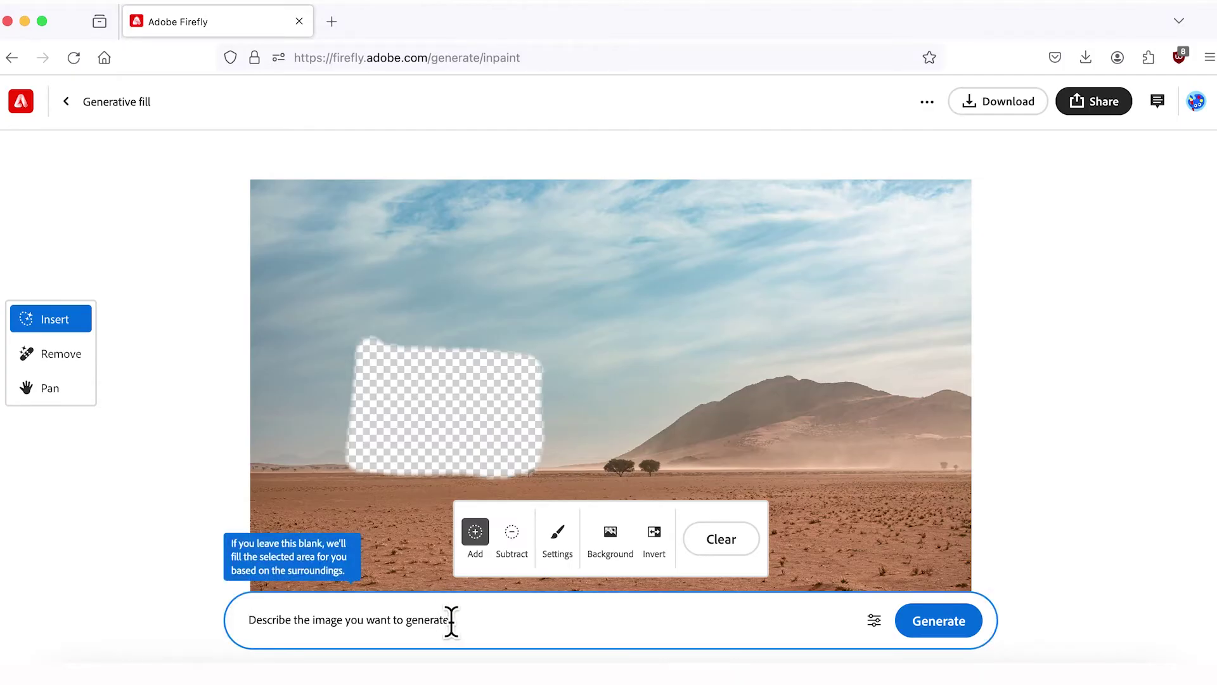
type("modern urban skyscrappers")
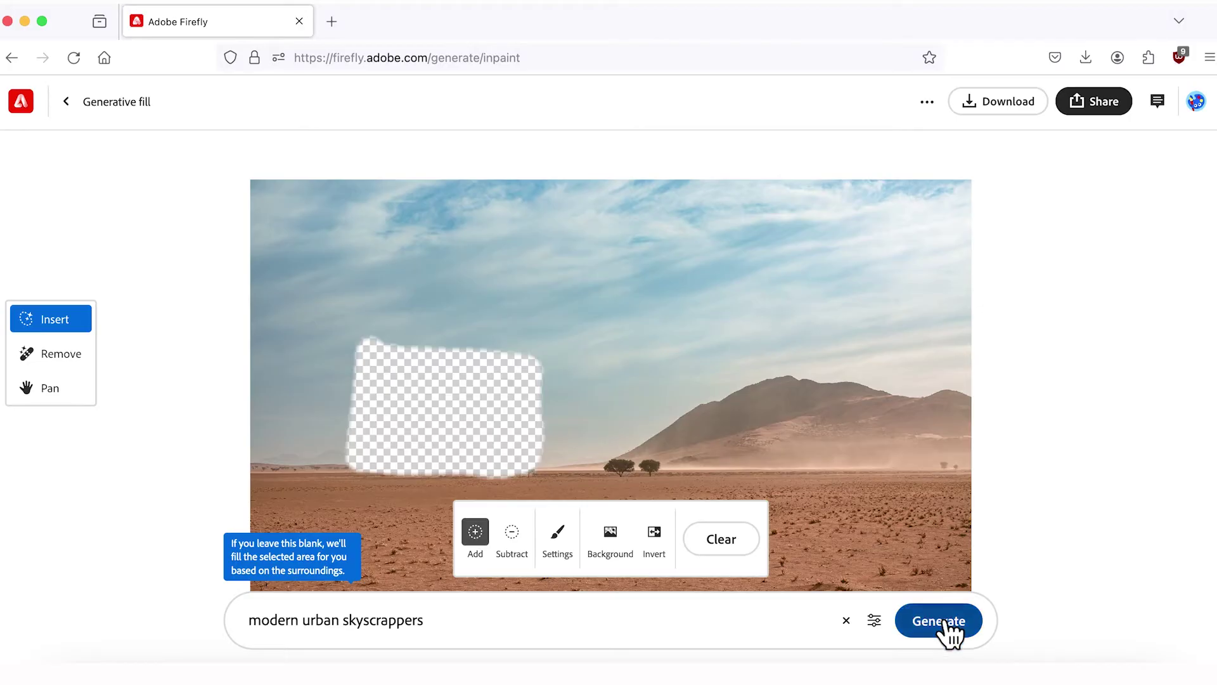
left_click(949, 624)
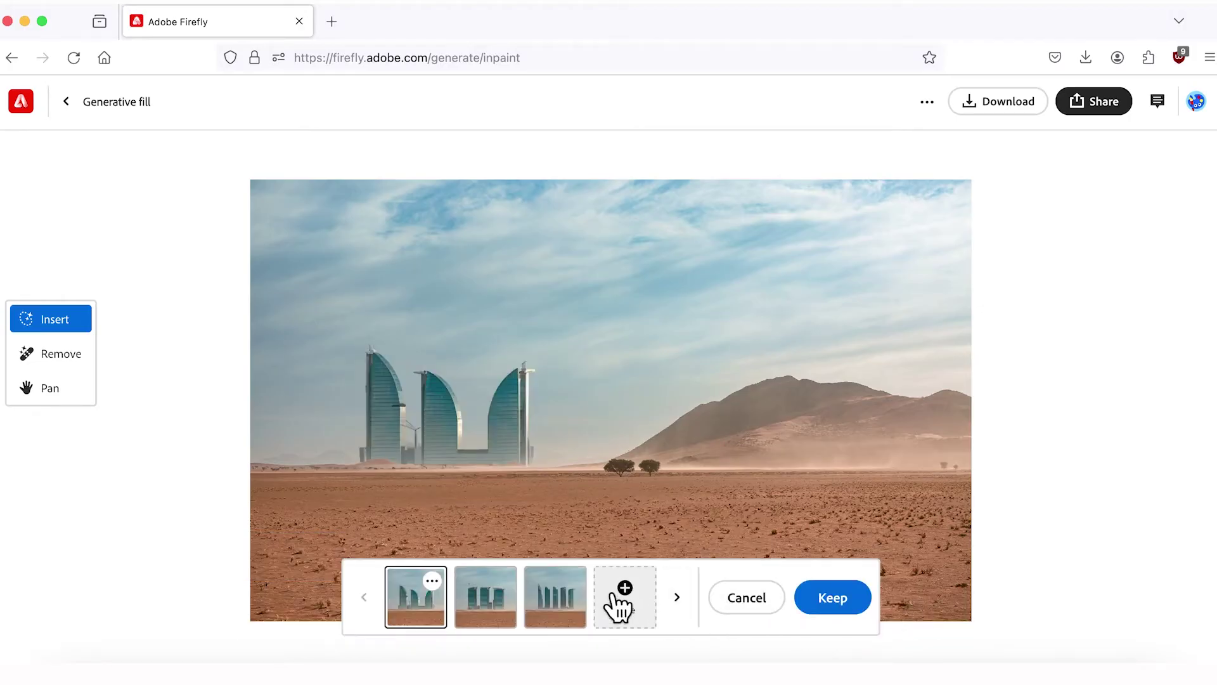
left_click(479, 603)
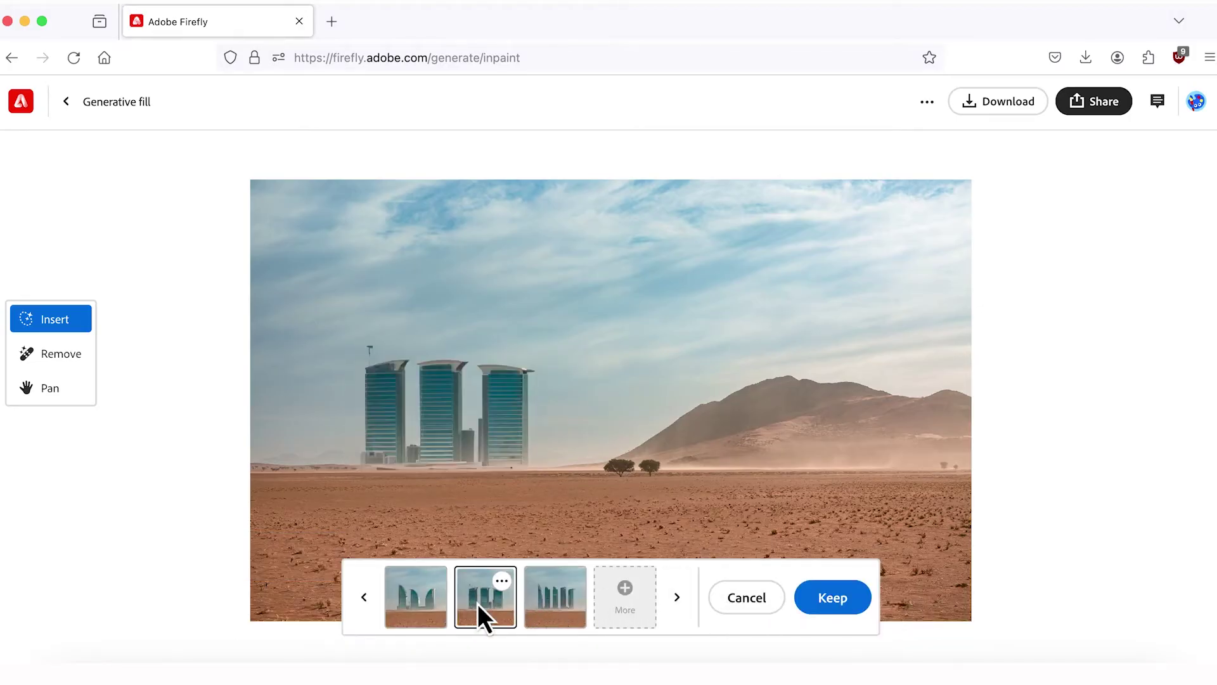
left_click(561, 606)
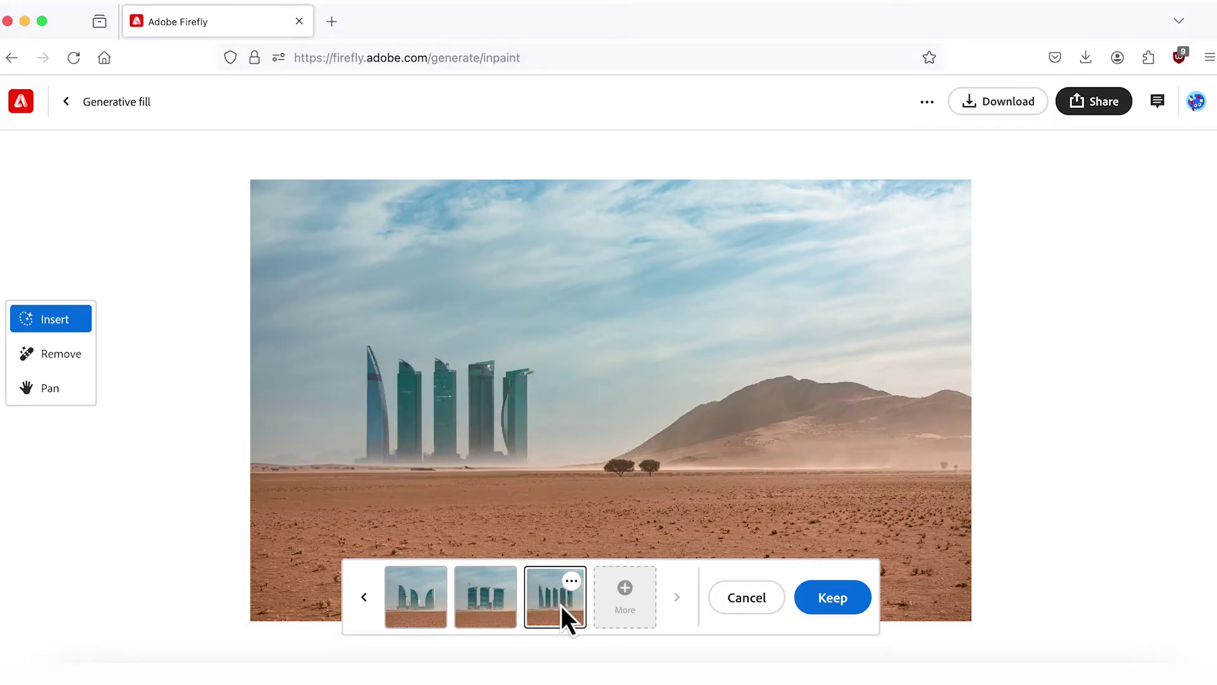
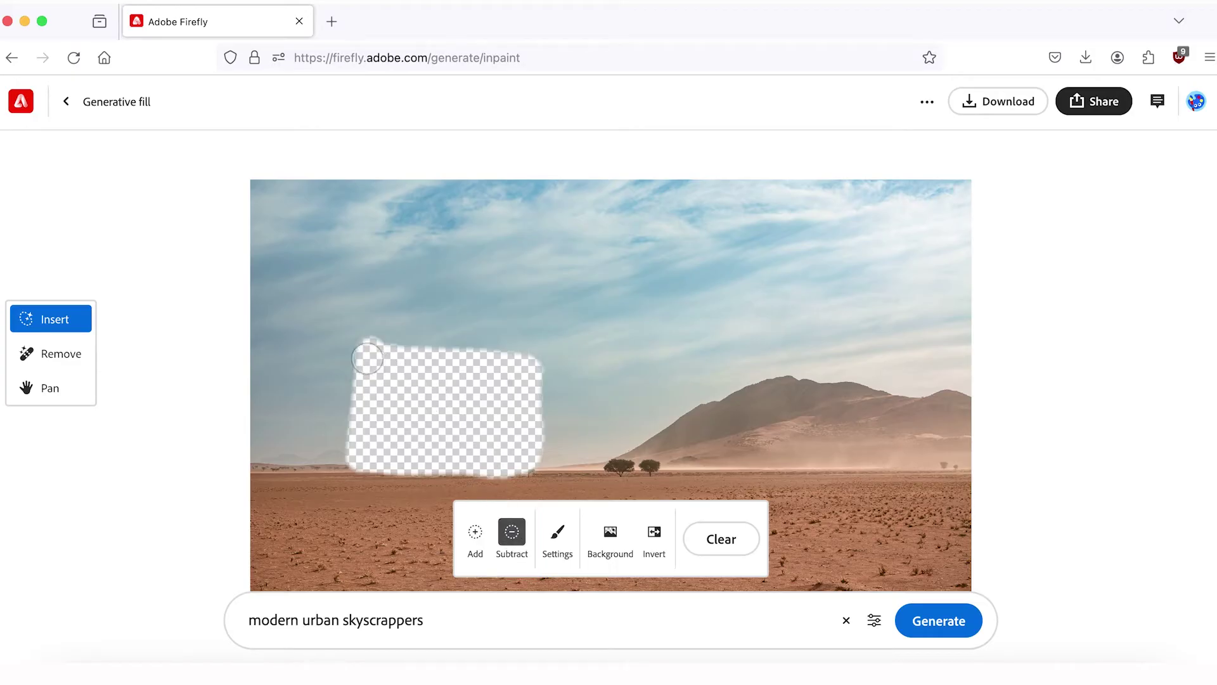
- Erase the rectangular mask with Subtract, then use Add to paint a filled, stepped skyline-shaped mask on the horizon beside the mountains
mouse_move(361, 350)
left_mouse_down()
mouse_move(533, 356)
mouse_move(530, 371)
mouse_move(359, 367)
mouse_move(360, 339)
mouse_move(379, 342)
mouse_move(353, 385)
mouse_move(533, 391)
mouse_move(535, 425)
mouse_move(464, 403)
mouse_move(342, 414)
mouse_move(348, 402)
mouse_move(343, 427)
mouse_move(507, 423)
mouse_move(532, 446)
mouse_move(343, 446)
mouse_move(357, 470)
mouse_move(538, 467)
mouse_move(539, 456)
mouse_move(492, 450)
left_mouse_up()
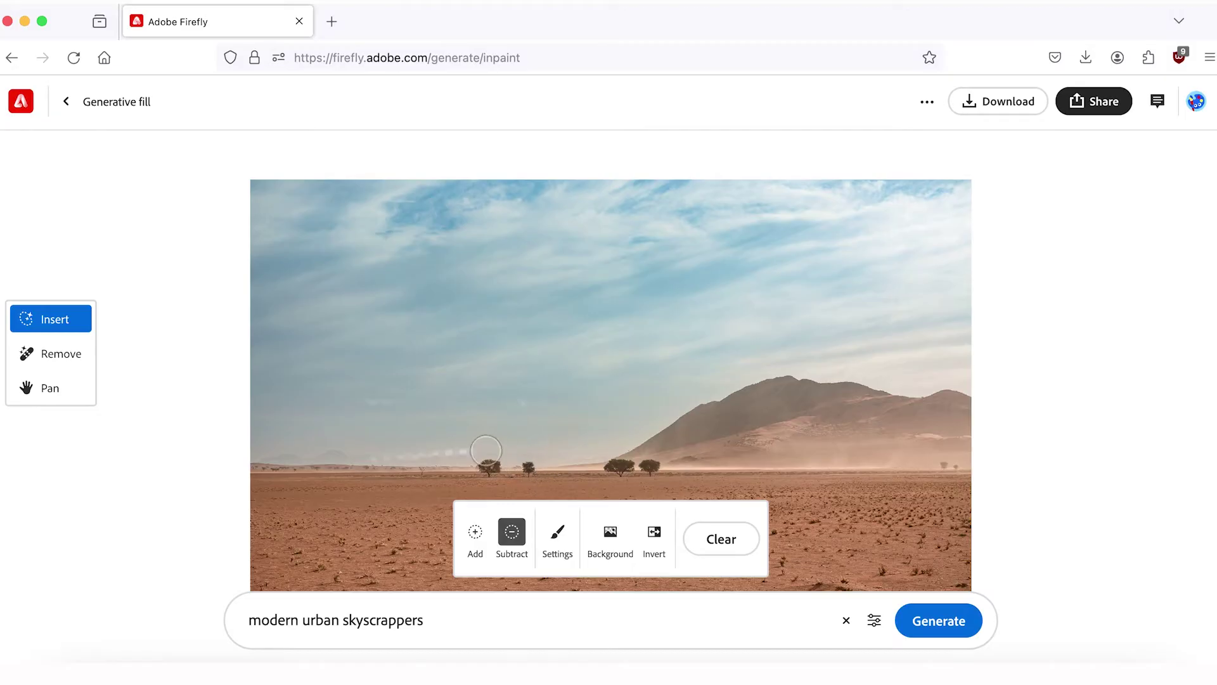
left_click(476, 535)
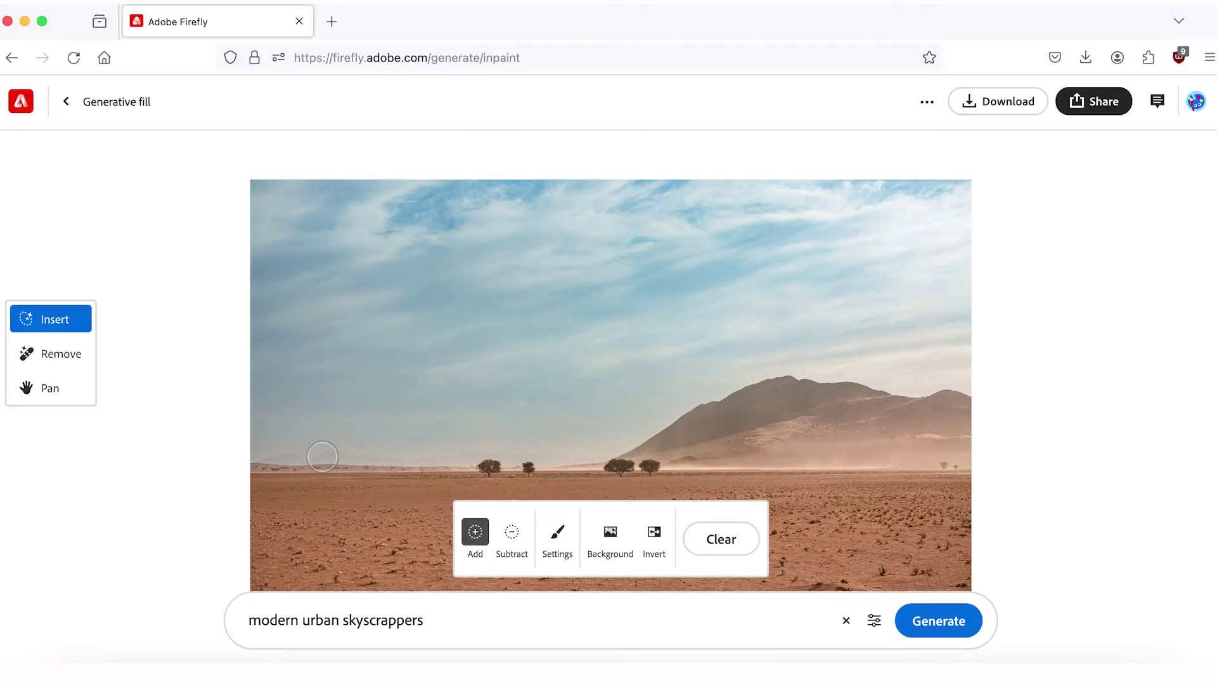
mouse_move(322, 457)
left_mouse_down()
mouse_move(324, 390)
mouse_move(393, 393)
mouse_move(399, 343)
mouse_move(487, 352)
mouse_move(486, 402)
mouse_move(520, 411)
mouse_move(523, 438)
mouse_move(548, 433)
mouse_move(550, 350)
mouse_move(592, 346)
mouse_move(589, 460)
mouse_move(388, 462)
mouse_move(589, 467)
left_mouse_up()
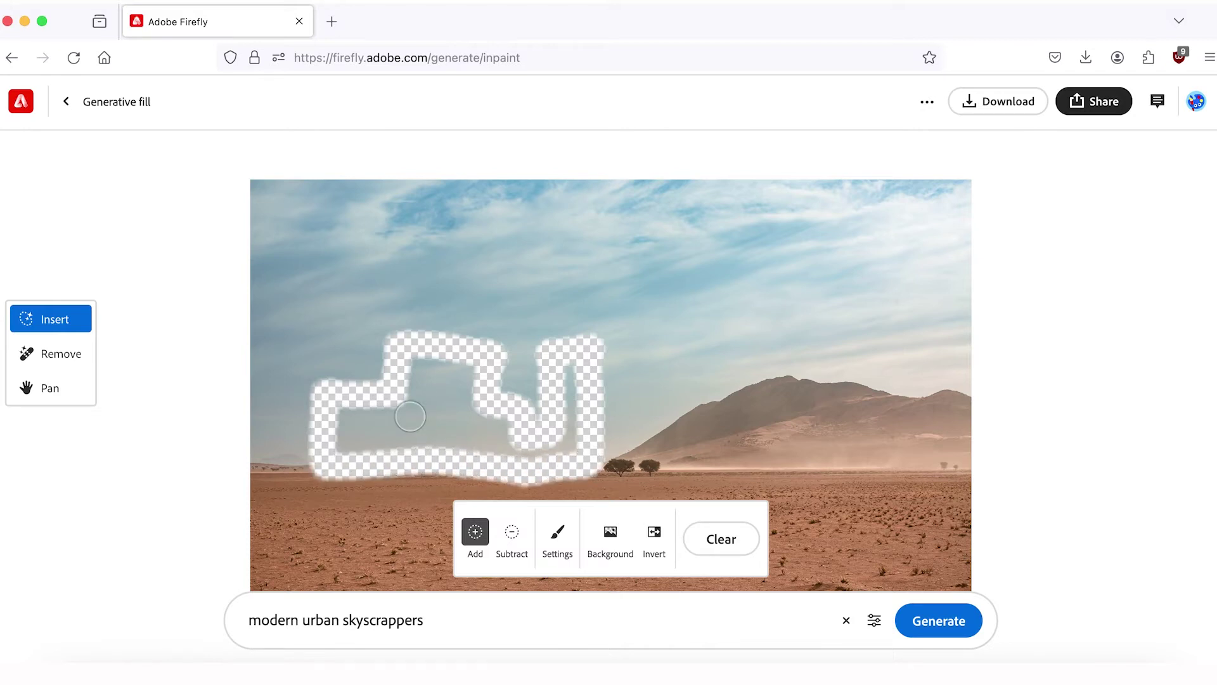
mouse_move(350, 417)
left_mouse_down()
mouse_move(340, 431)
mouse_move(379, 413)
mouse_move(345, 443)
mouse_move(396, 426)
mouse_move(440, 431)
mouse_move(422, 396)
mouse_move(411, 406)
mouse_move(418, 367)
mouse_move(433, 364)
mouse_move(460, 370)
mouse_move(430, 390)
mouse_move(469, 384)
mouse_move(464, 405)
mouse_move(511, 452)
mouse_move(544, 450)
mouse_move(568, 431)
mouse_move(576, 377)
left_mouse_up()
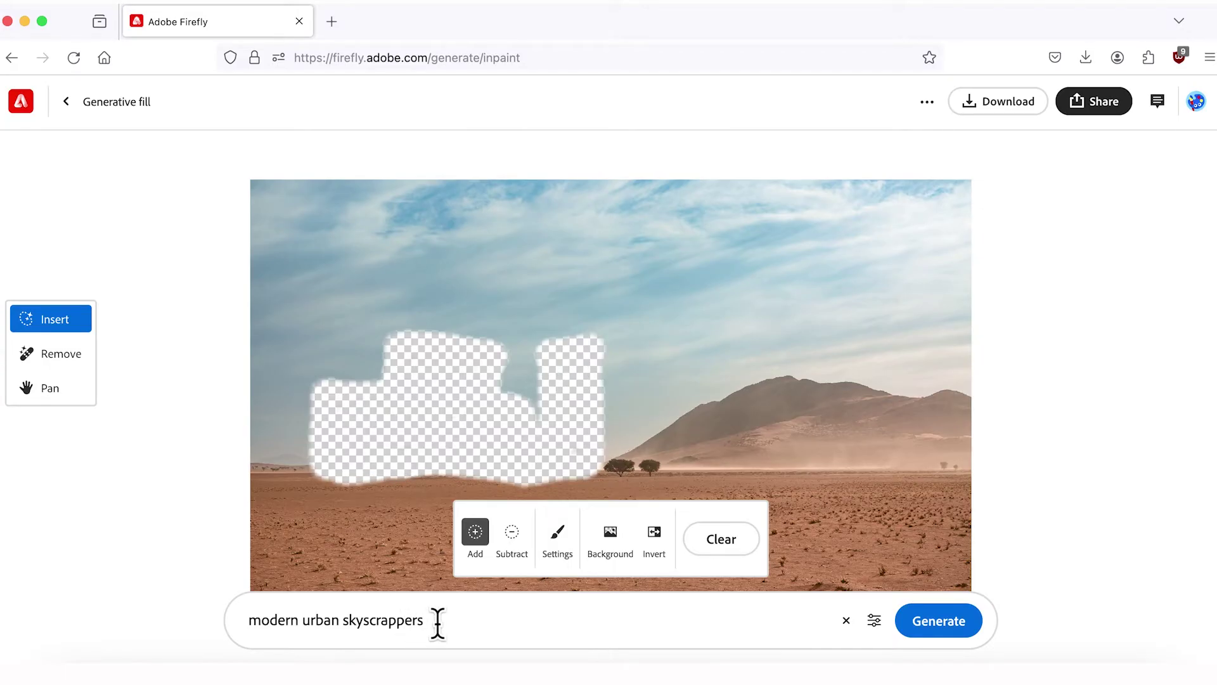
- Generate skyscrapers in the skyline-shaped mask from the existing prompt and compare the three variations
left_click(950, 634)
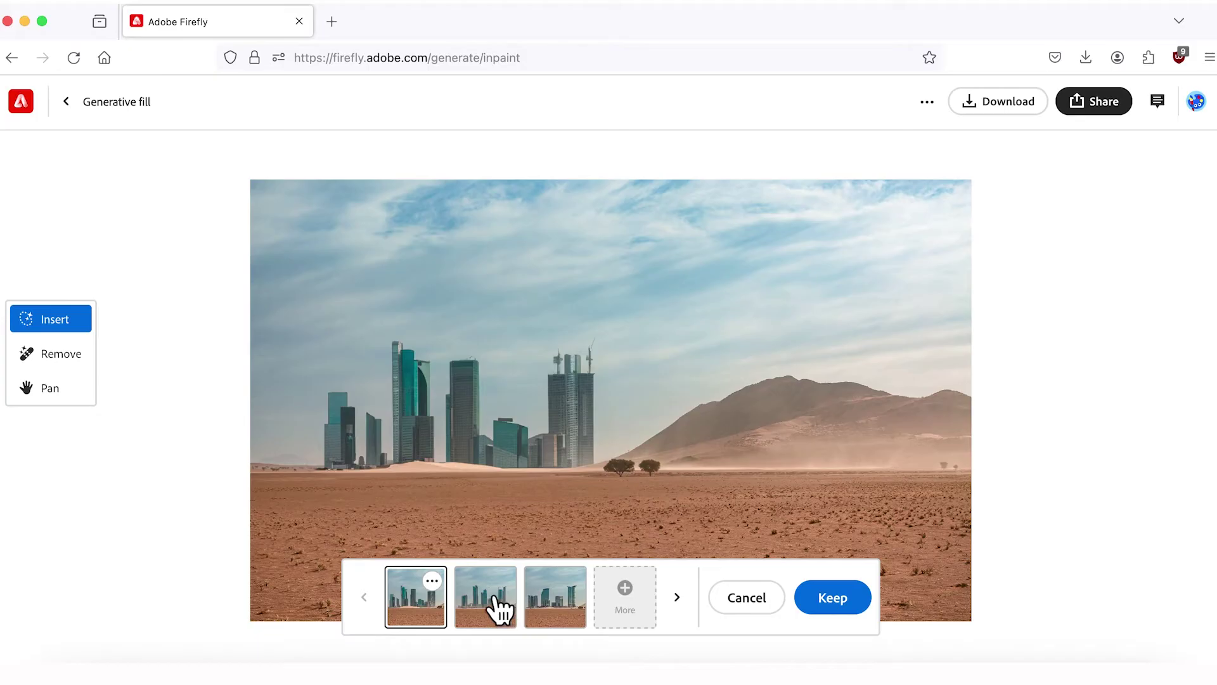
left_click(493, 598)
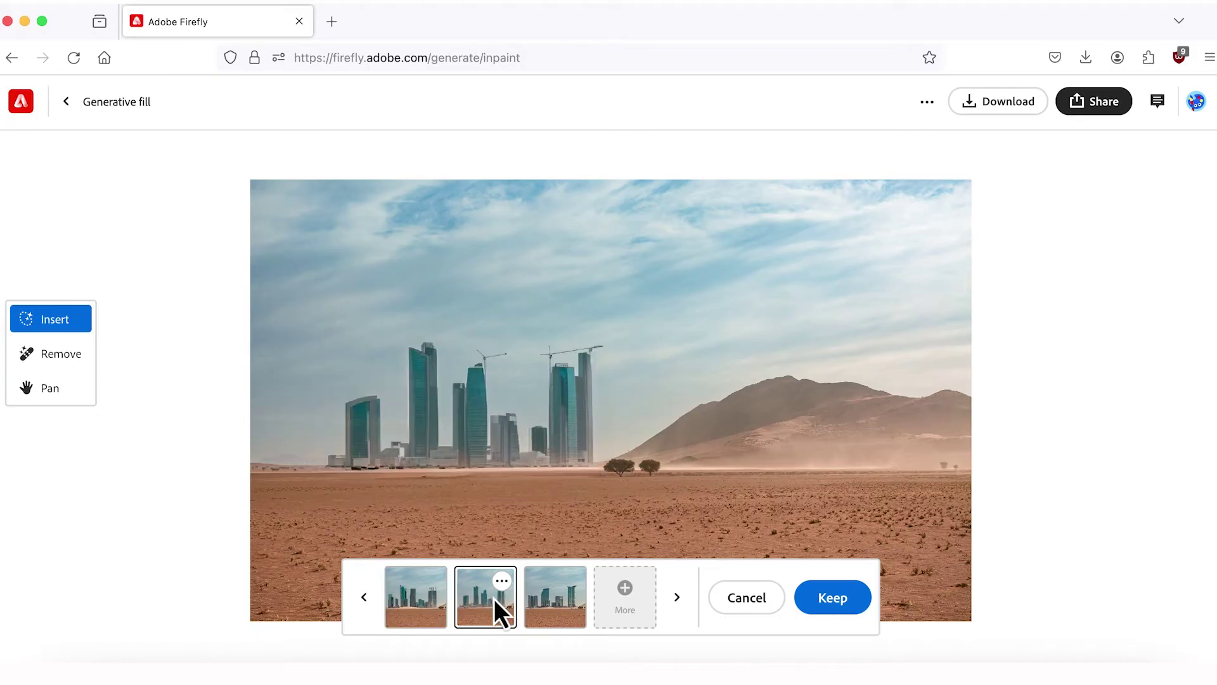
left_click(560, 612)
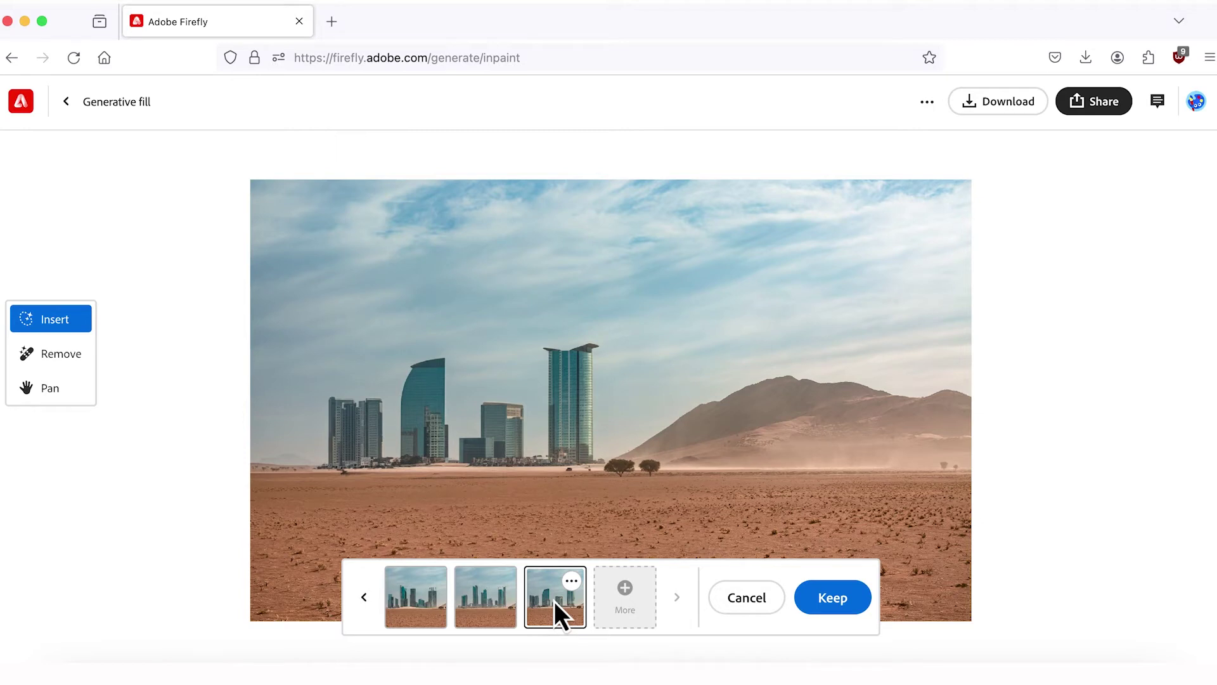
left_click(480, 605)
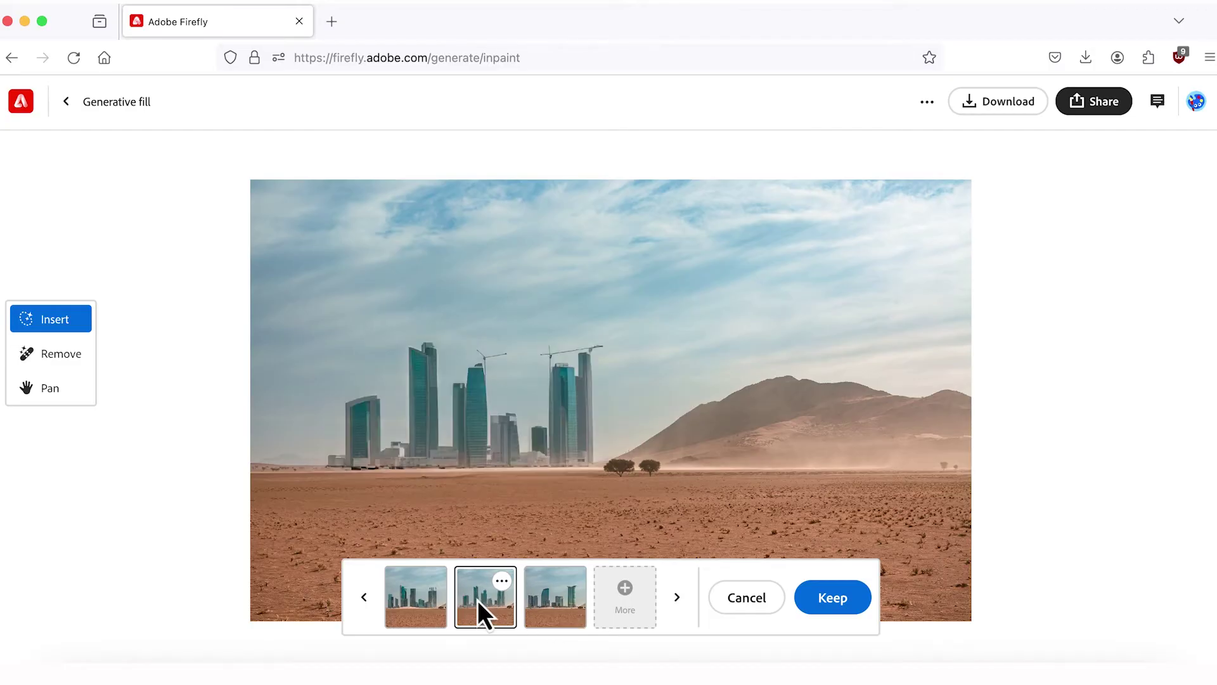
left_click(422, 613)
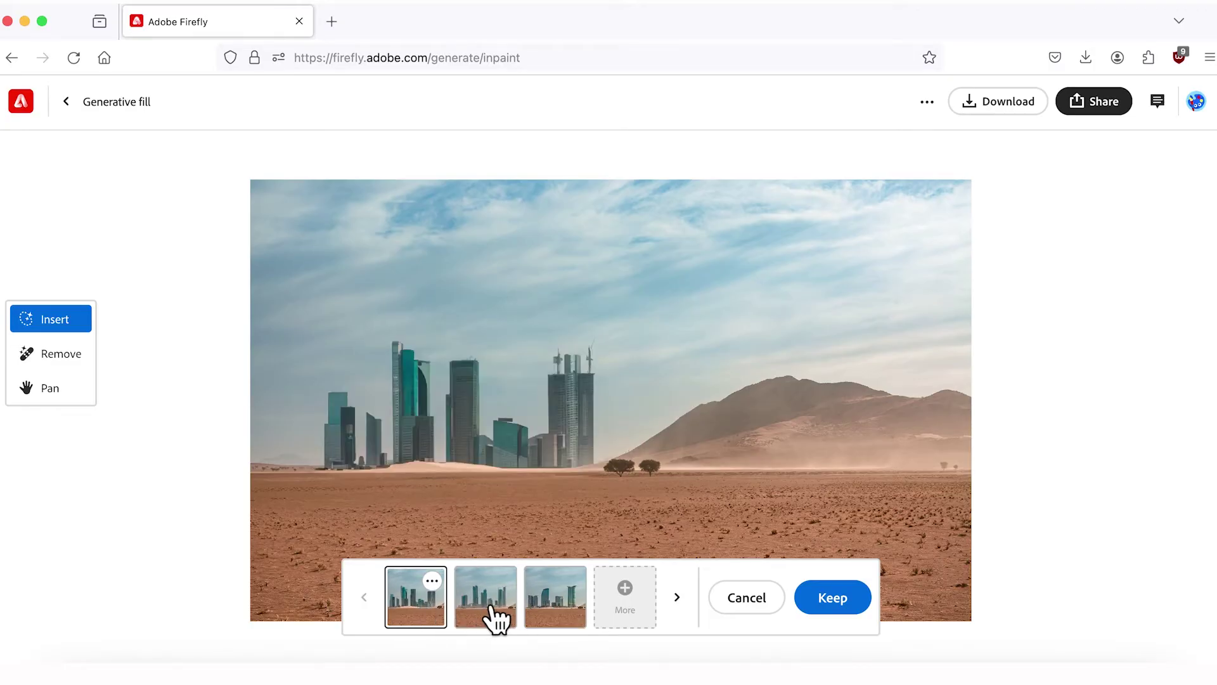
- Generate more skyscraper variations and keep the first one of the new set
left_click(626, 589)
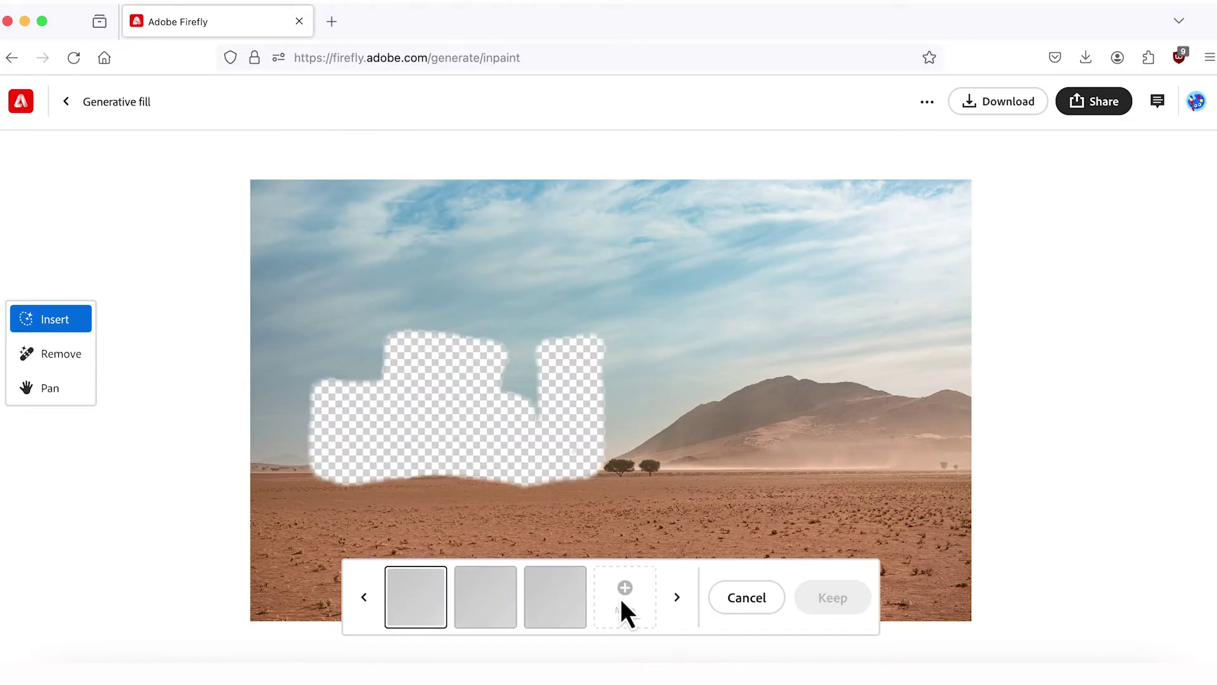
left_click(418, 599)
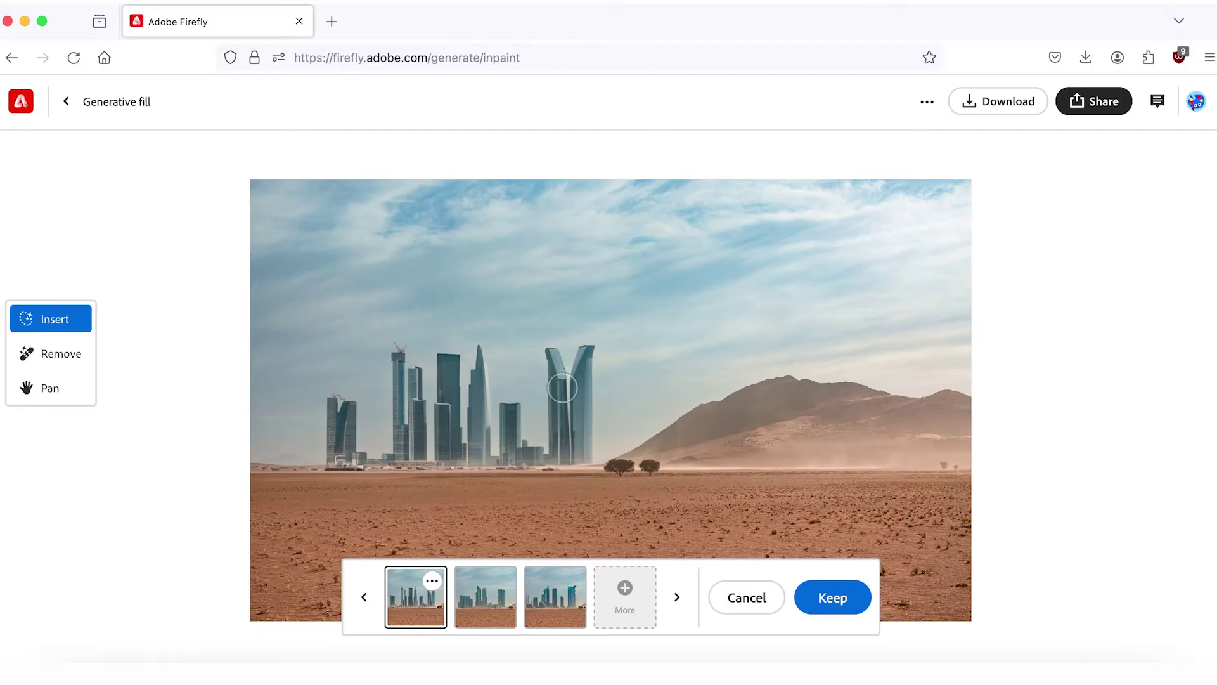
left_click(832, 599)
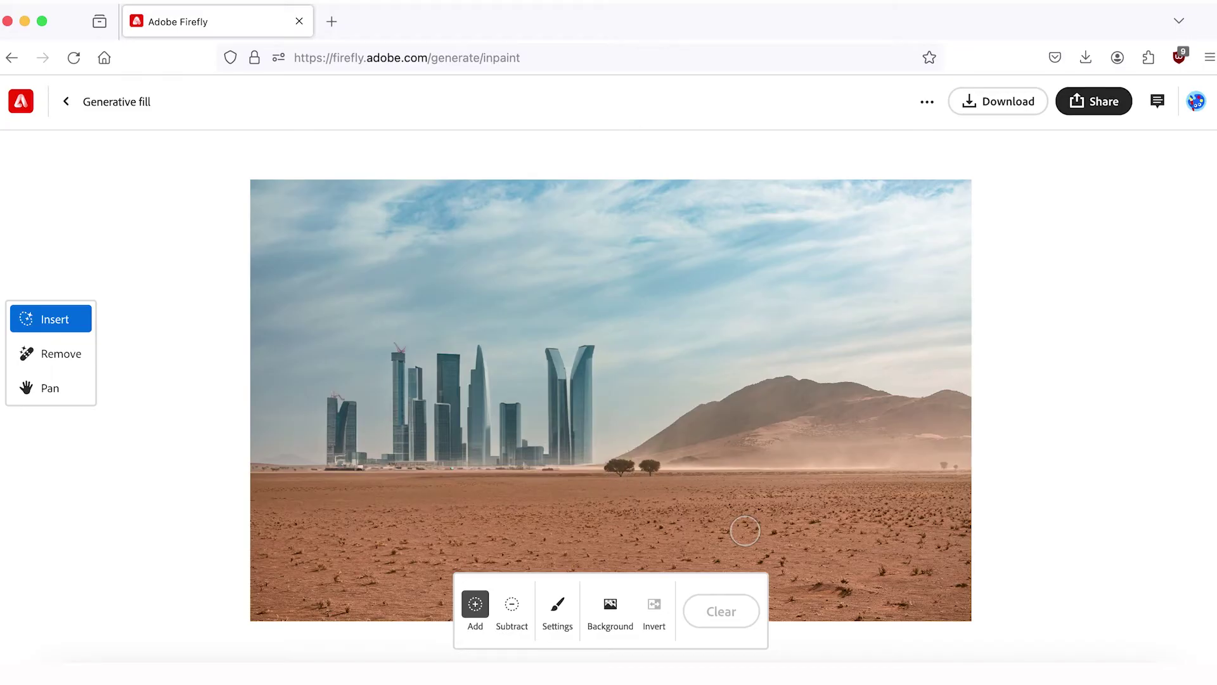
- Enlarge the brush and paint a filled, roughly rectangular mask on the sand in front of the mountains
key("bracketright")
key("bracketright")
key("bracketright")
key("bracketright")
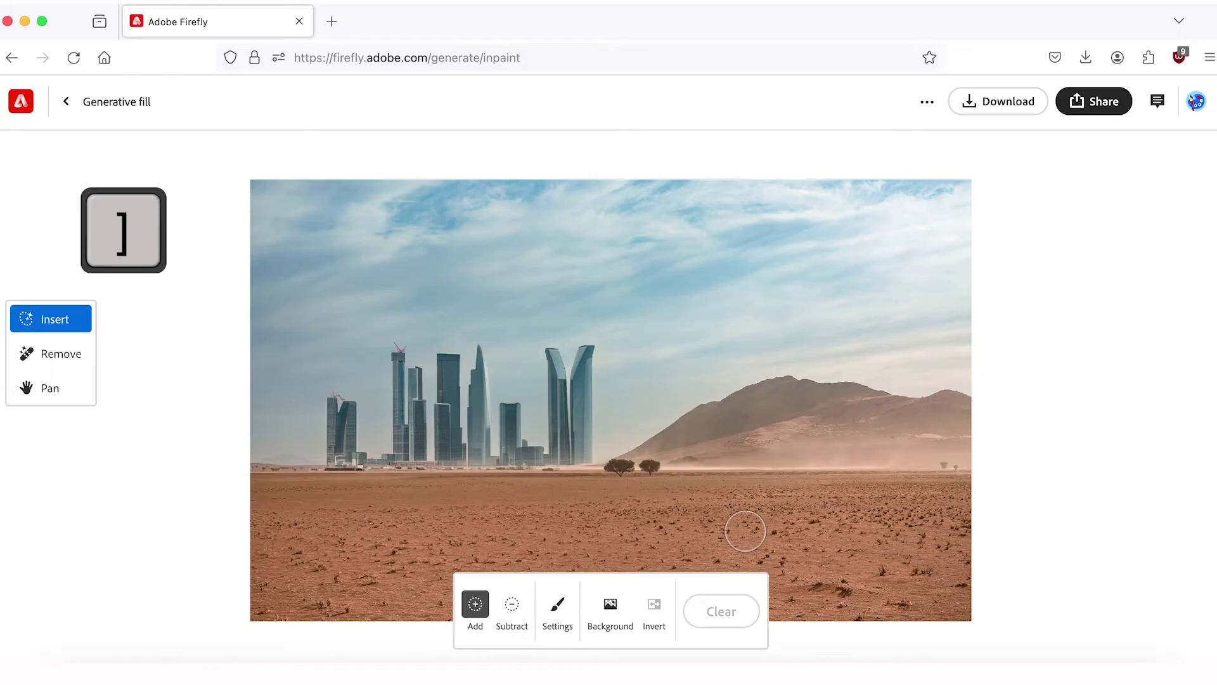
scroll(745, 531, "down", 3)
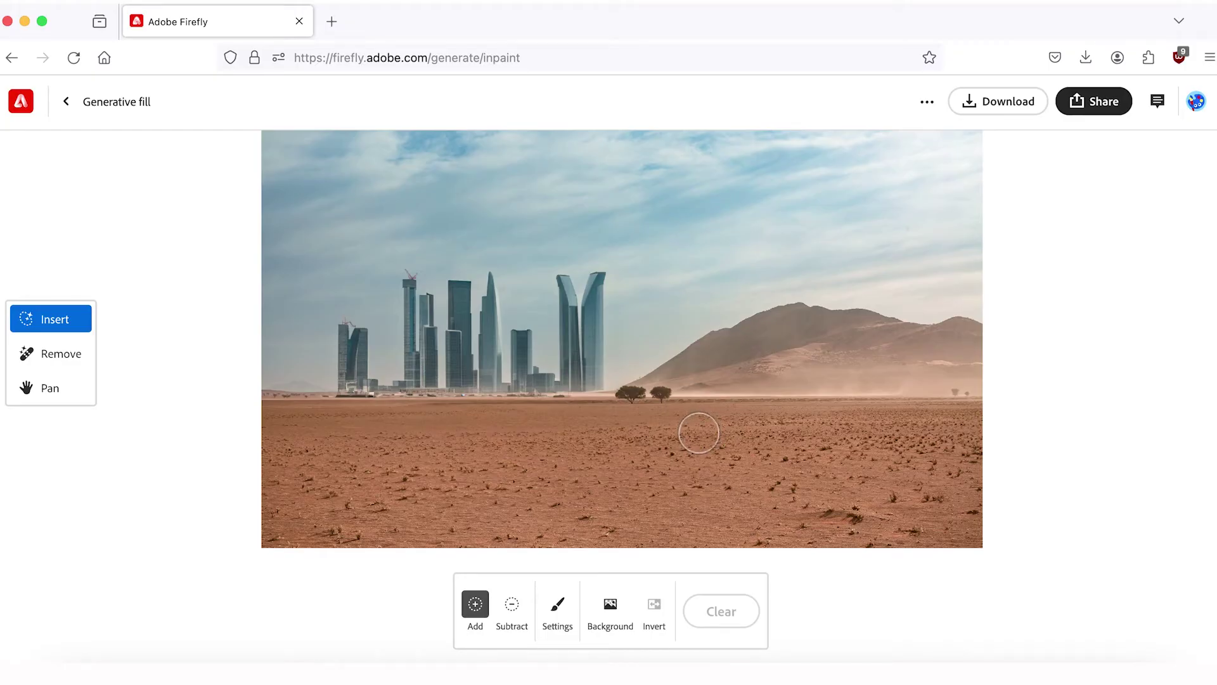
mouse_move(688, 431)
left_mouse_down()
mouse_move(694, 507)
mouse_move(887, 507)
mouse_move(897, 440)
mouse_move(892, 420)
mouse_move(697, 426)
mouse_move(704, 449)
mouse_move(881, 440)
mouse_move(871, 460)
mouse_move(710, 475)
mouse_move(878, 477)
left_mouse_up()
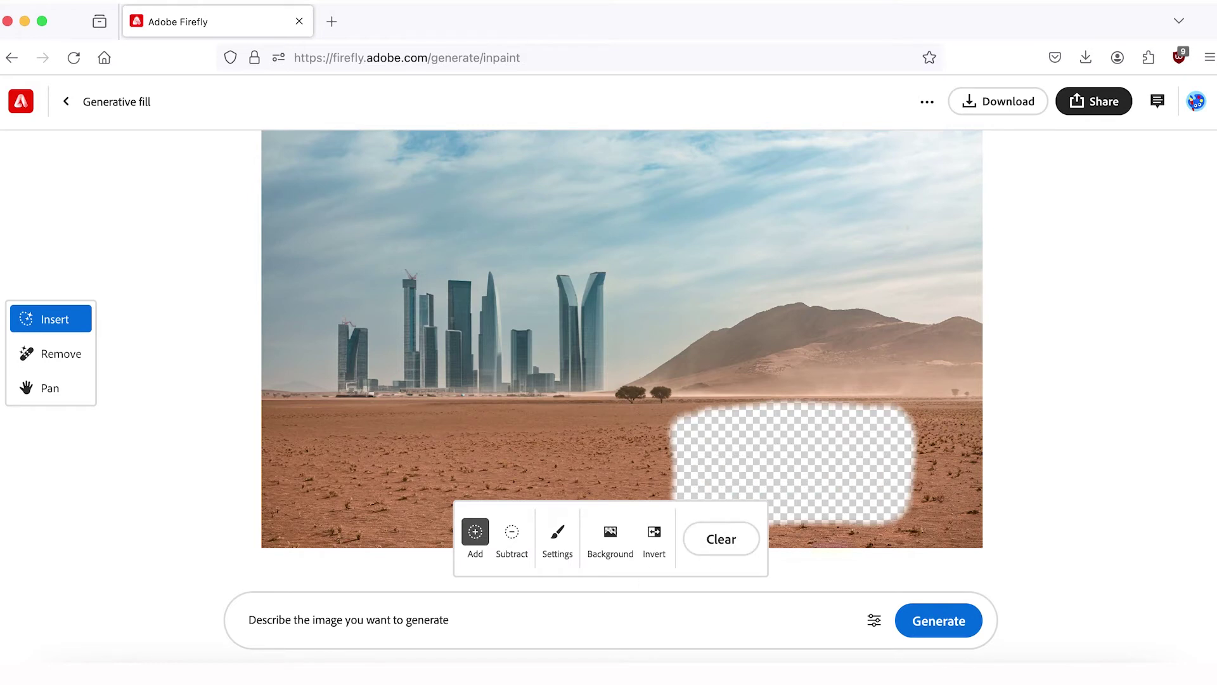
- Generate a fill for the sand mask with the prompt "several camels are resting on the sand", preview the second and third variations, and discard them
left_click(527, 611)
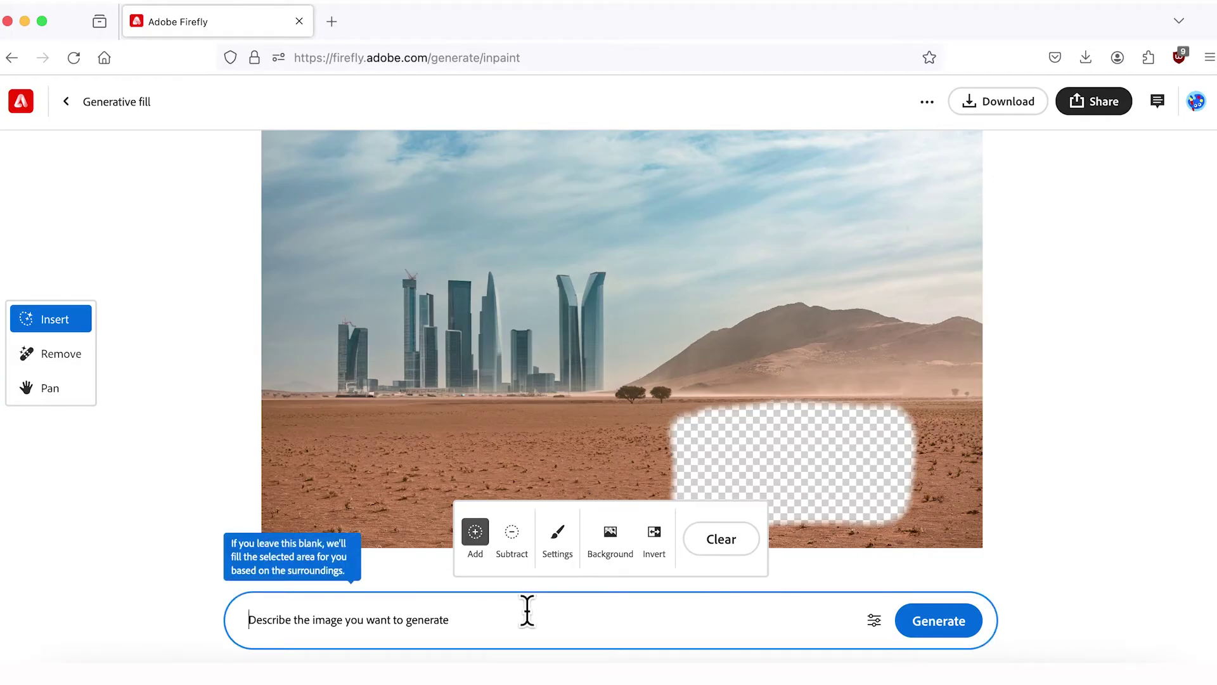
type("se")
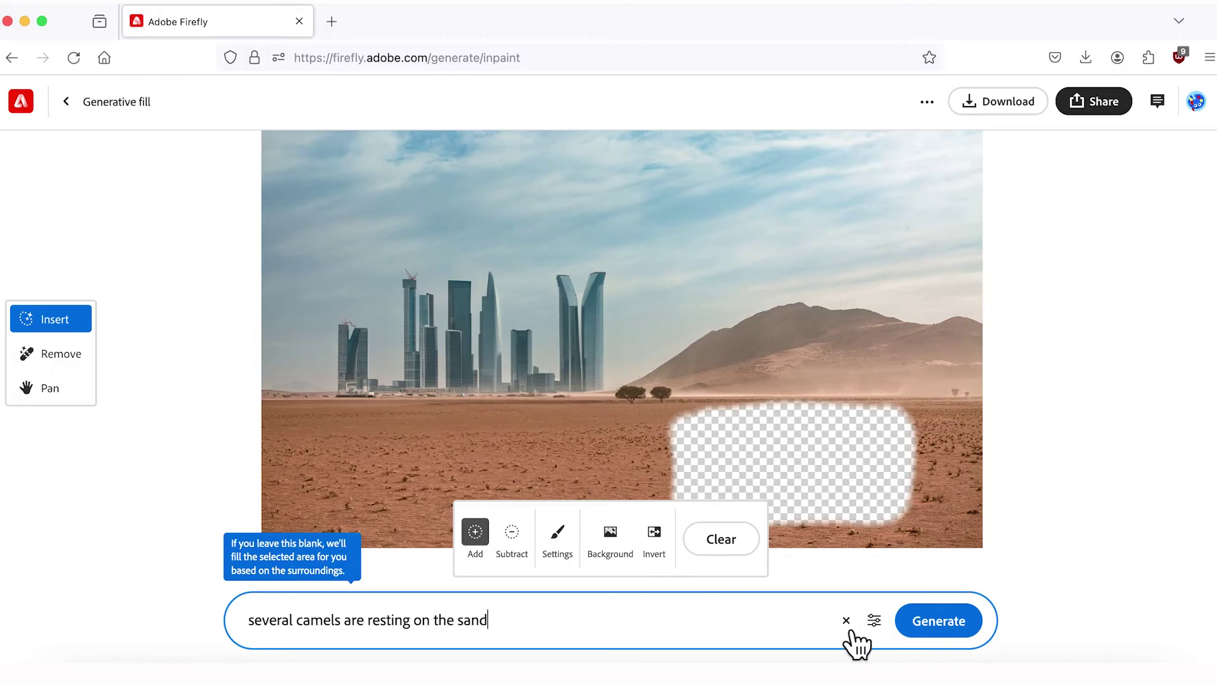
left_click(952, 643)
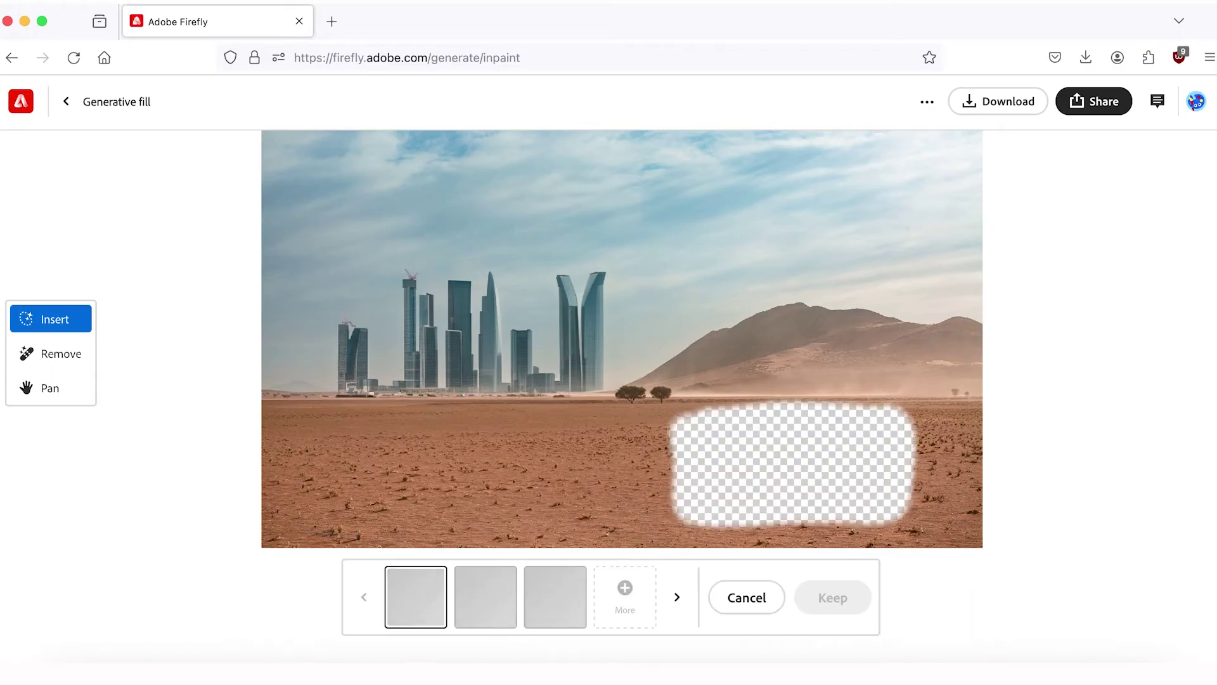
left_click(485, 596)
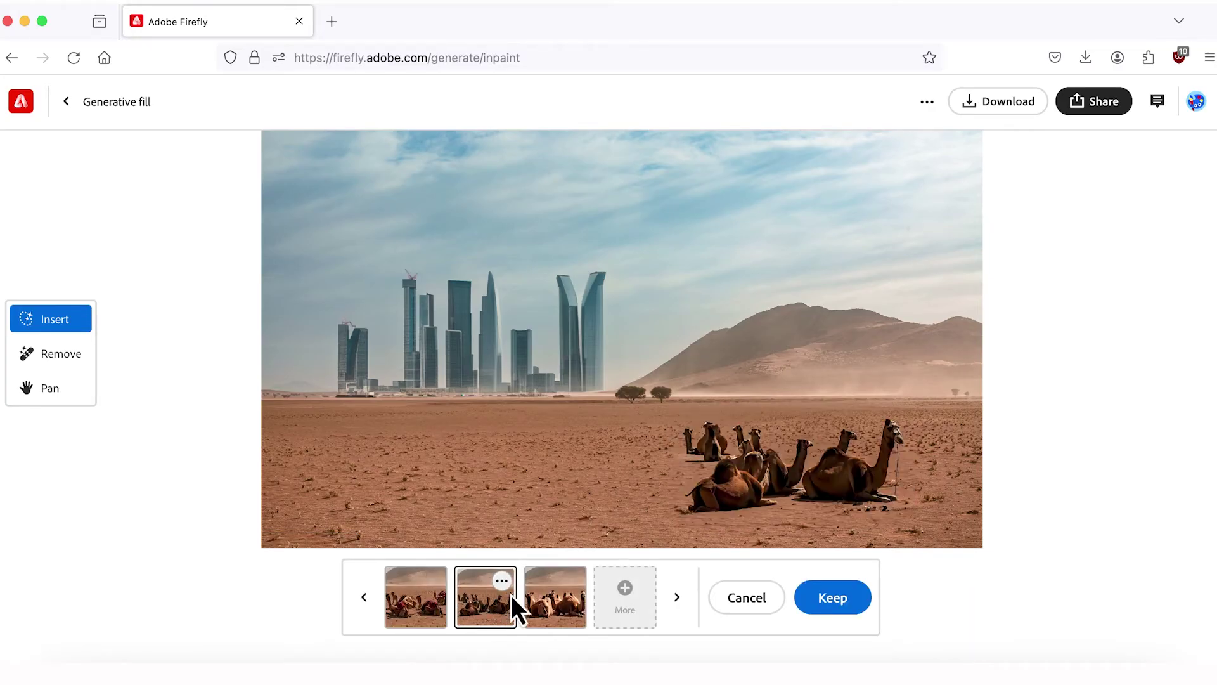
left_click(560, 612)
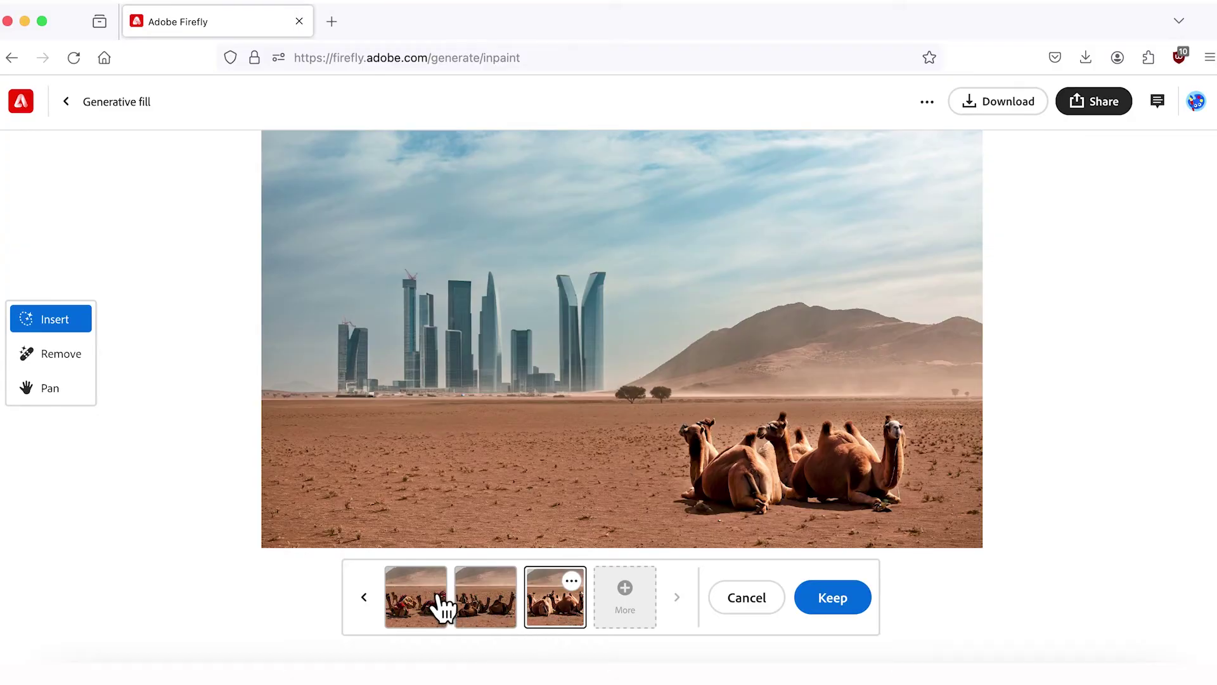
left_click(739, 607)
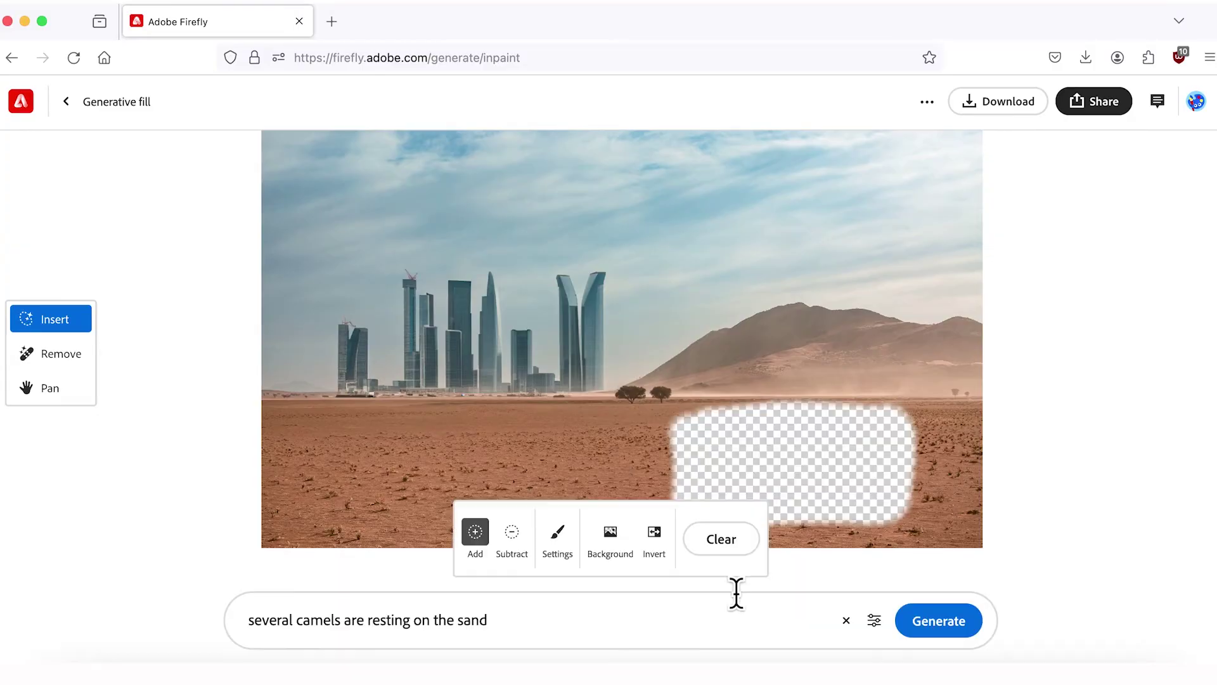
- Extend the camel prompt with "with saddles and blankets in red, white and green", generate the fill, and compare its variations
left_click(557, 614)
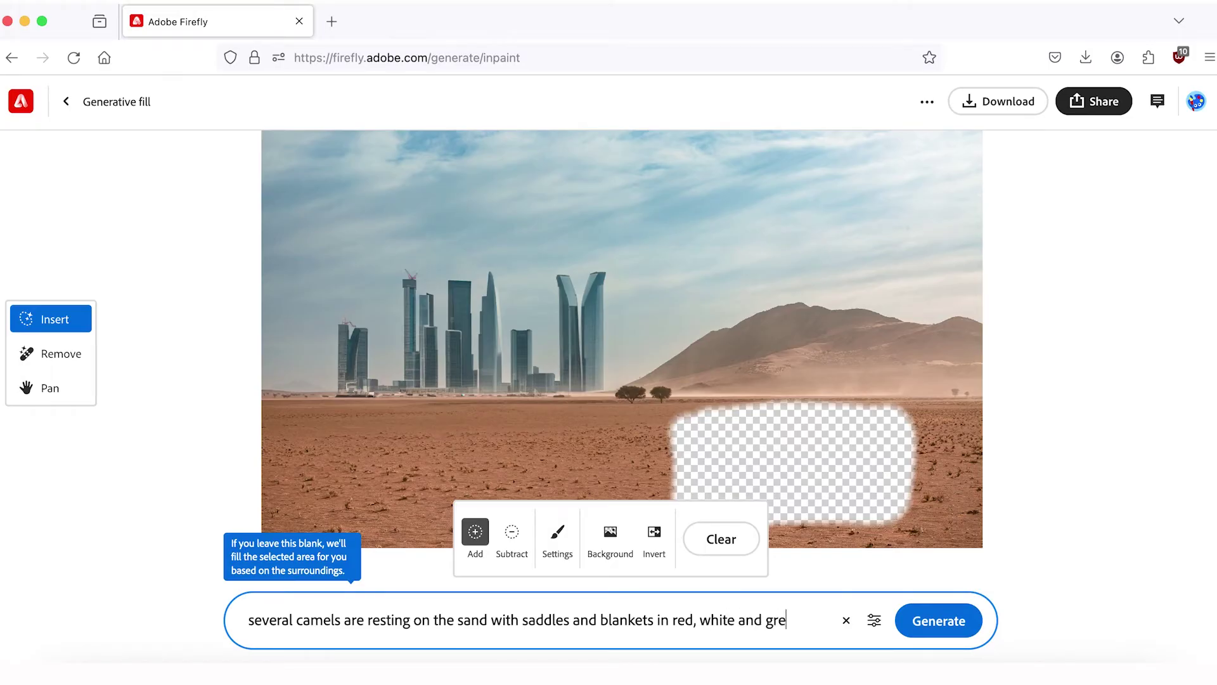
left_click(953, 630)
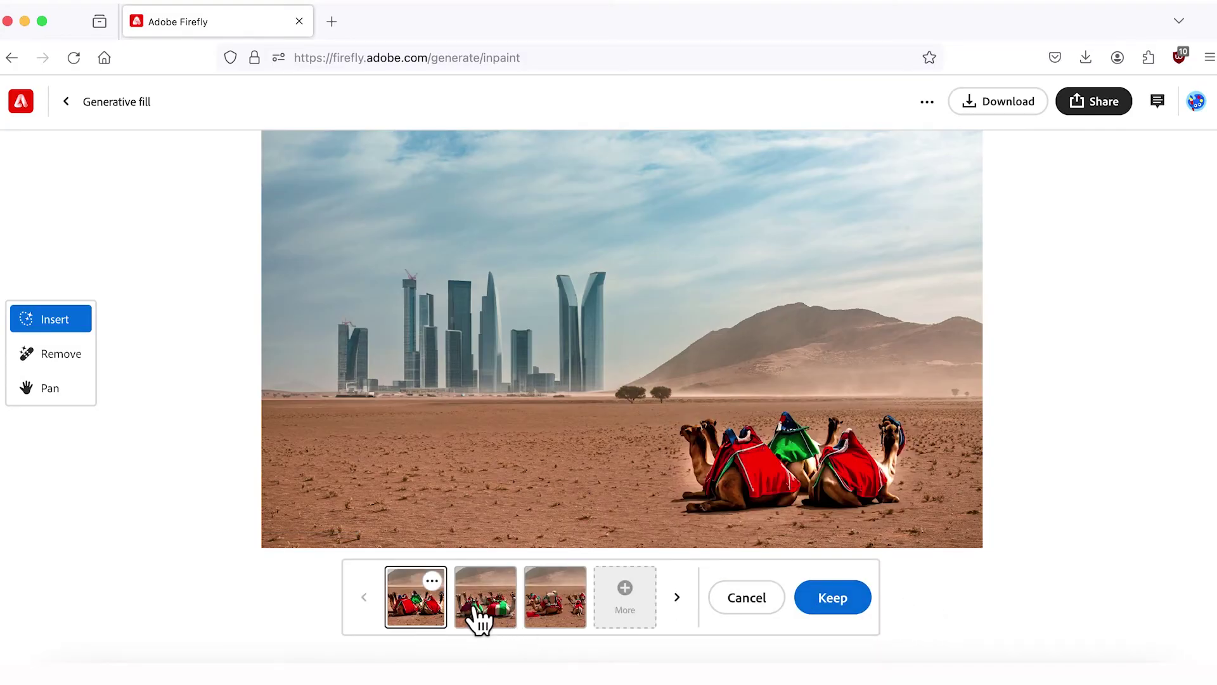
left_click(475, 607)
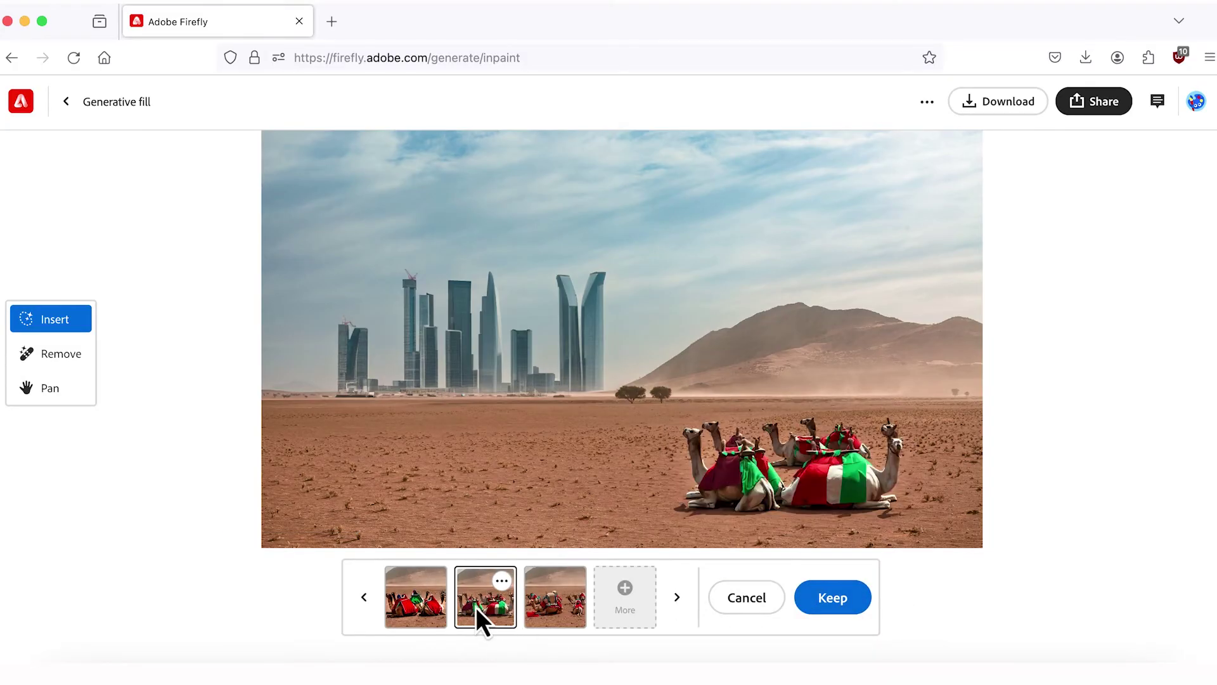
left_click(558, 614)
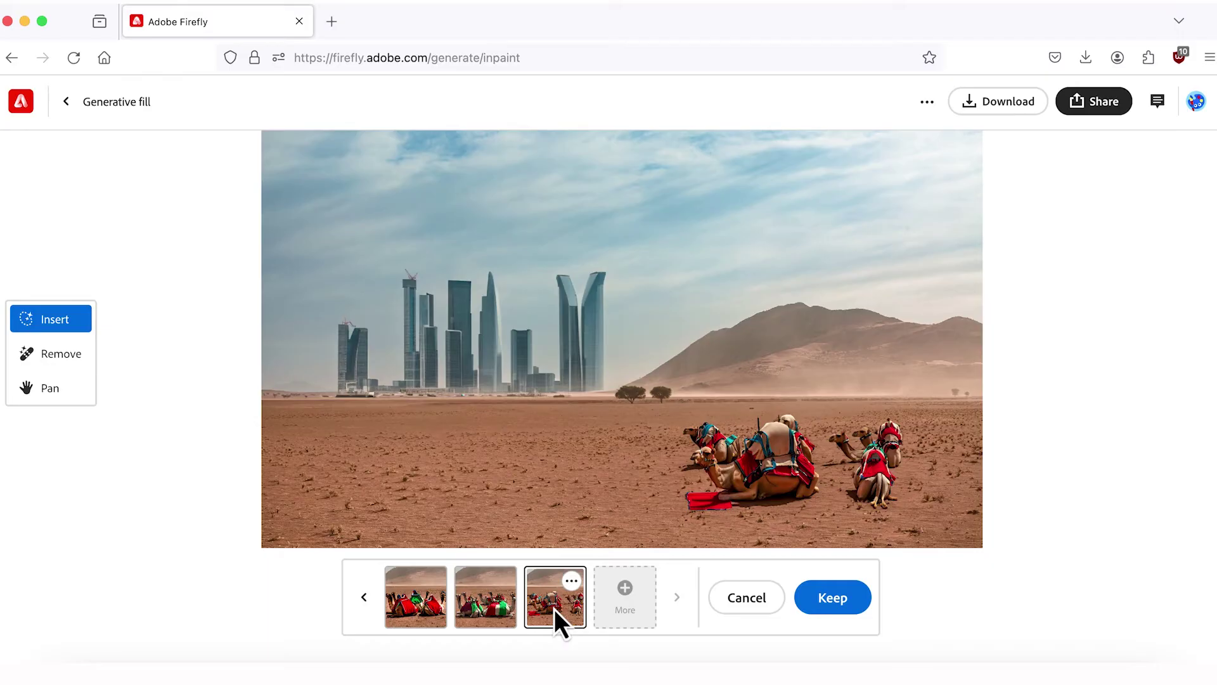
- Generate more saddled camel variations for the same mask and compare the three in the new set
left_click(627, 605)
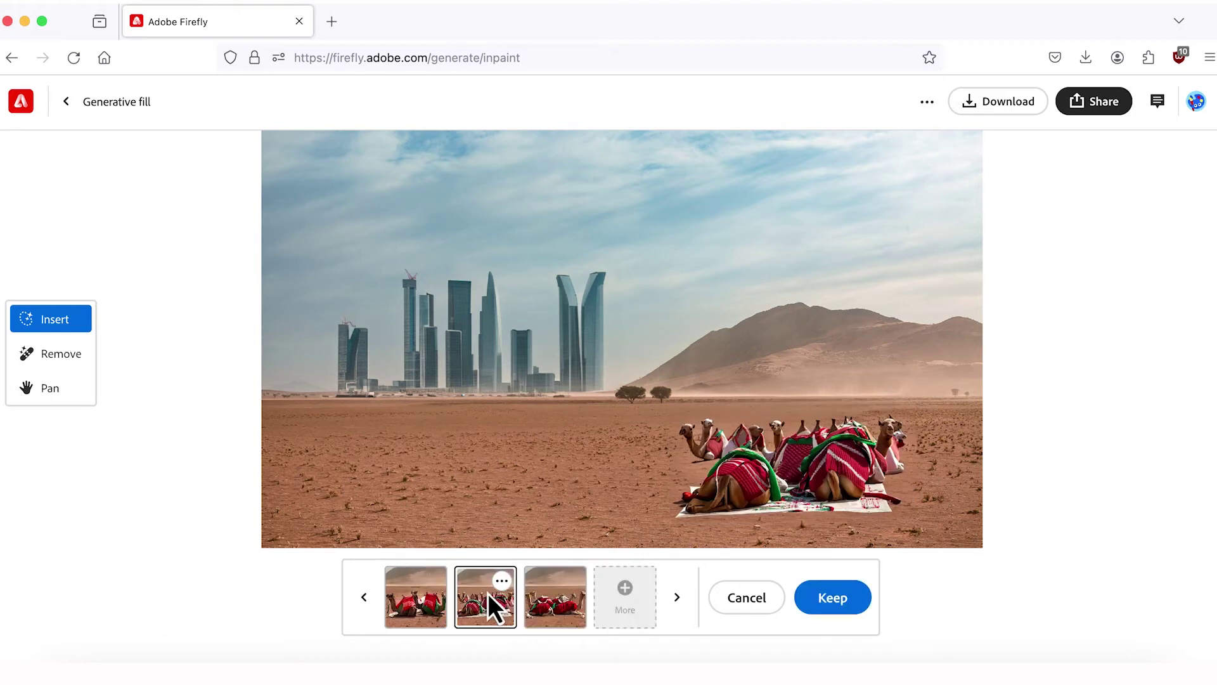
left_click(561, 593)
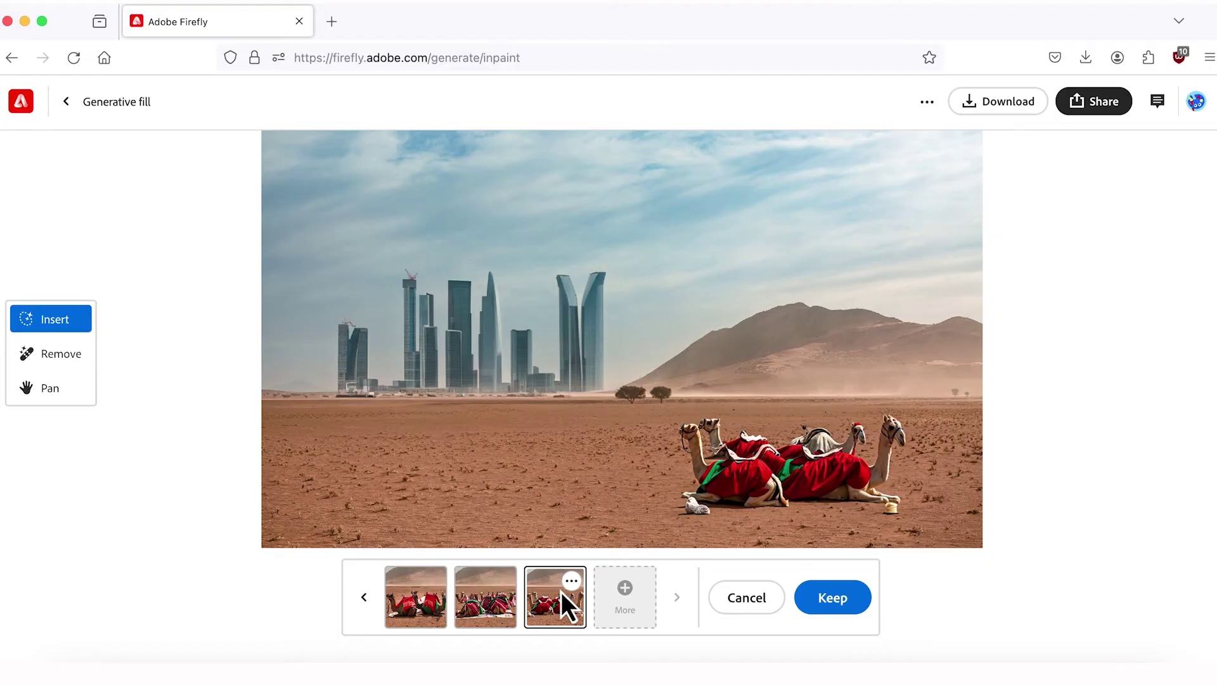
left_click(485, 596)
left_click(413, 599)
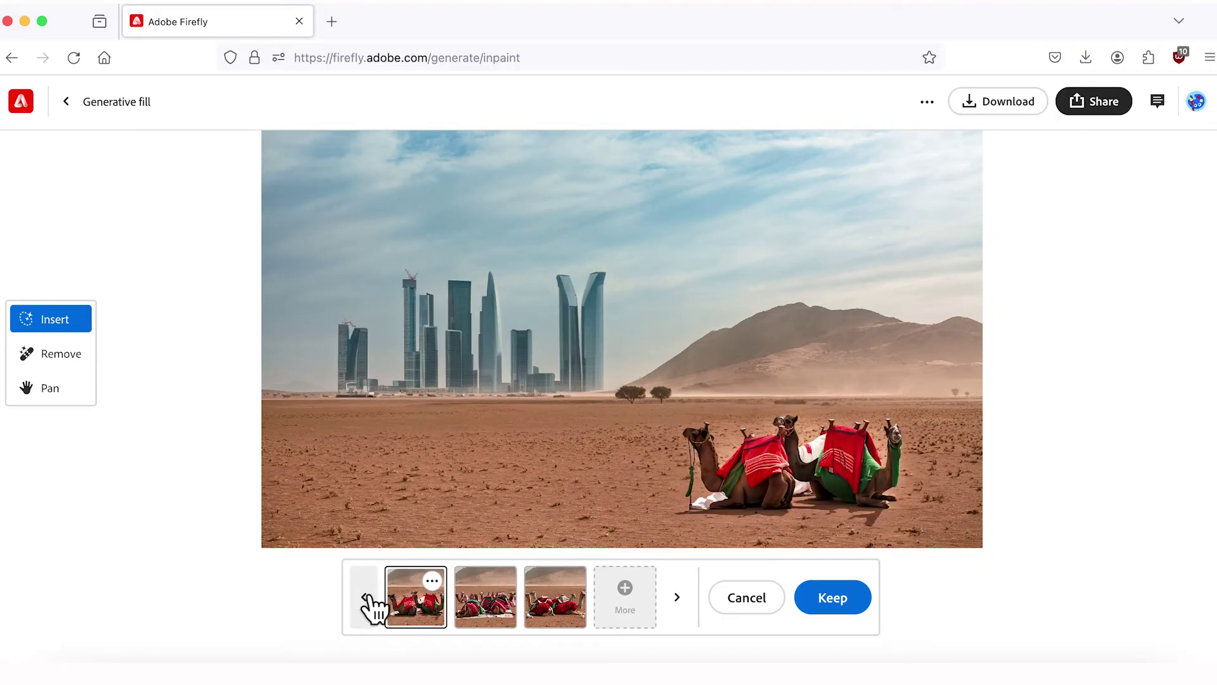
- Compare the earlier camel variations with the new set and keep the third variation of the new set
left_click(371, 607)
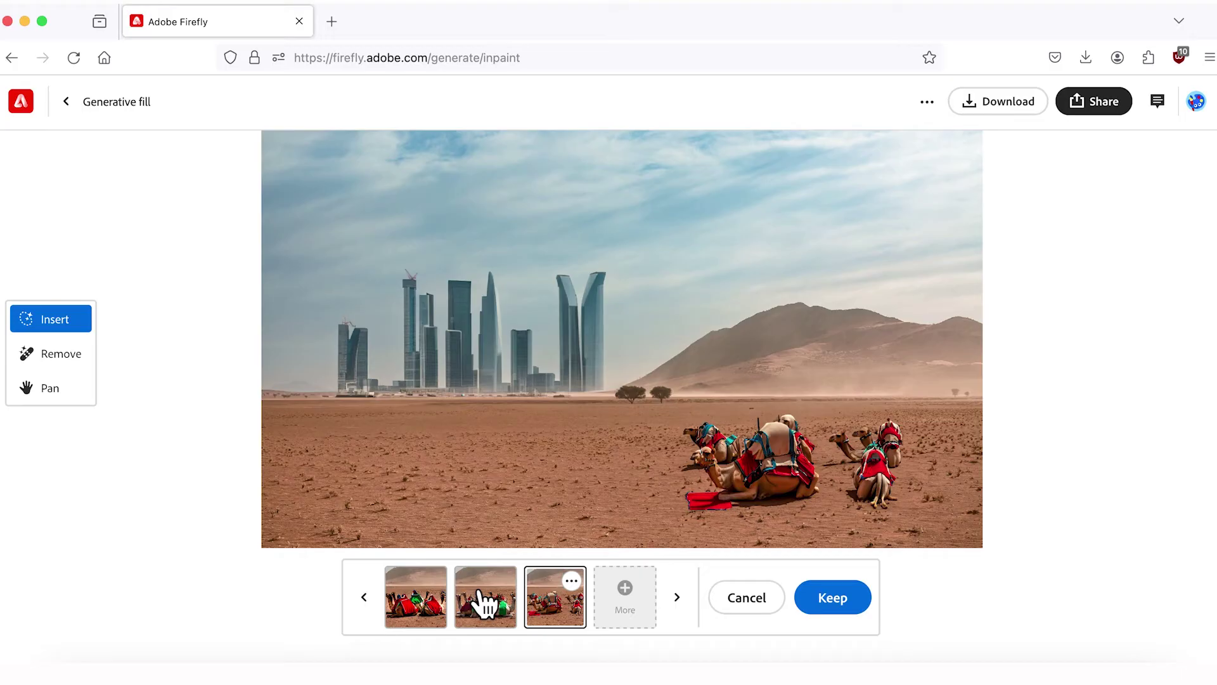
left_click(481, 599)
left_click(426, 606)
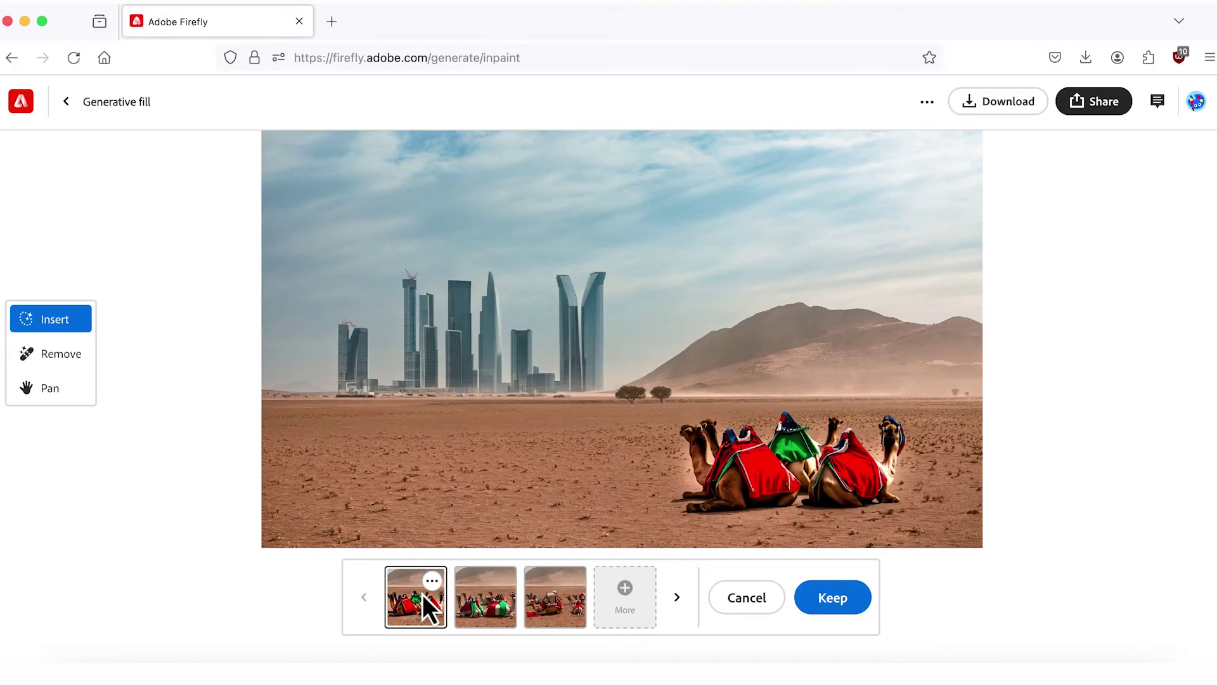
left_click(489, 597)
left_click(546, 604)
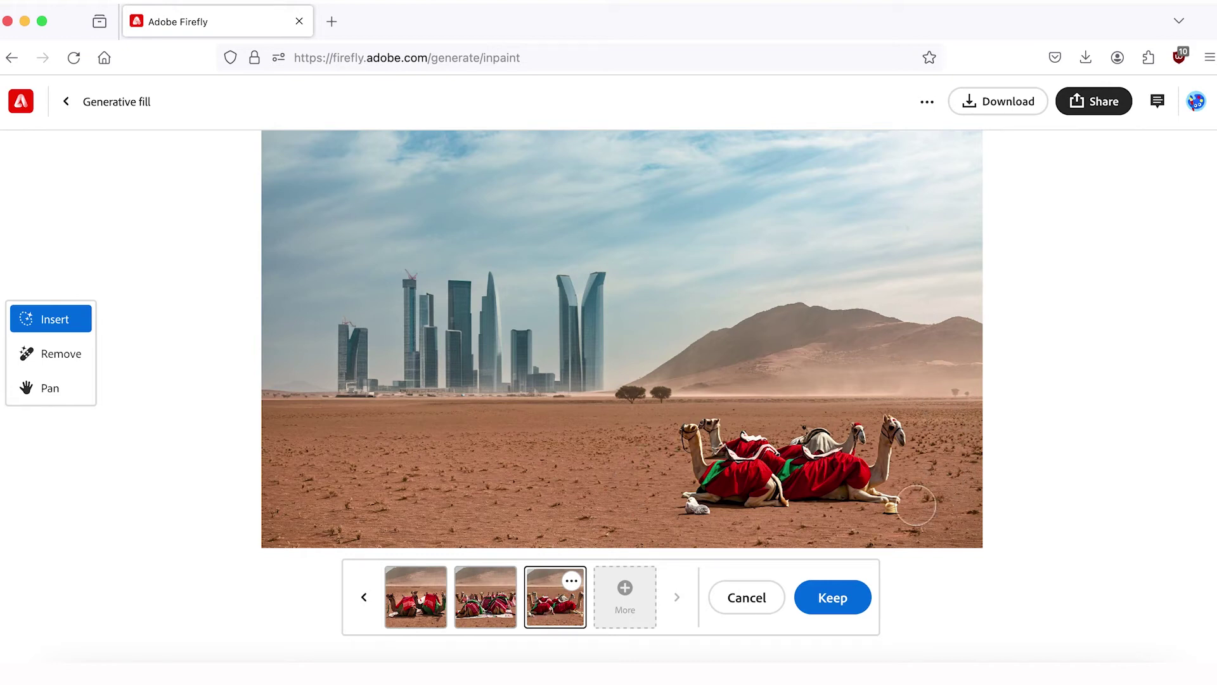
left_click(849, 609)
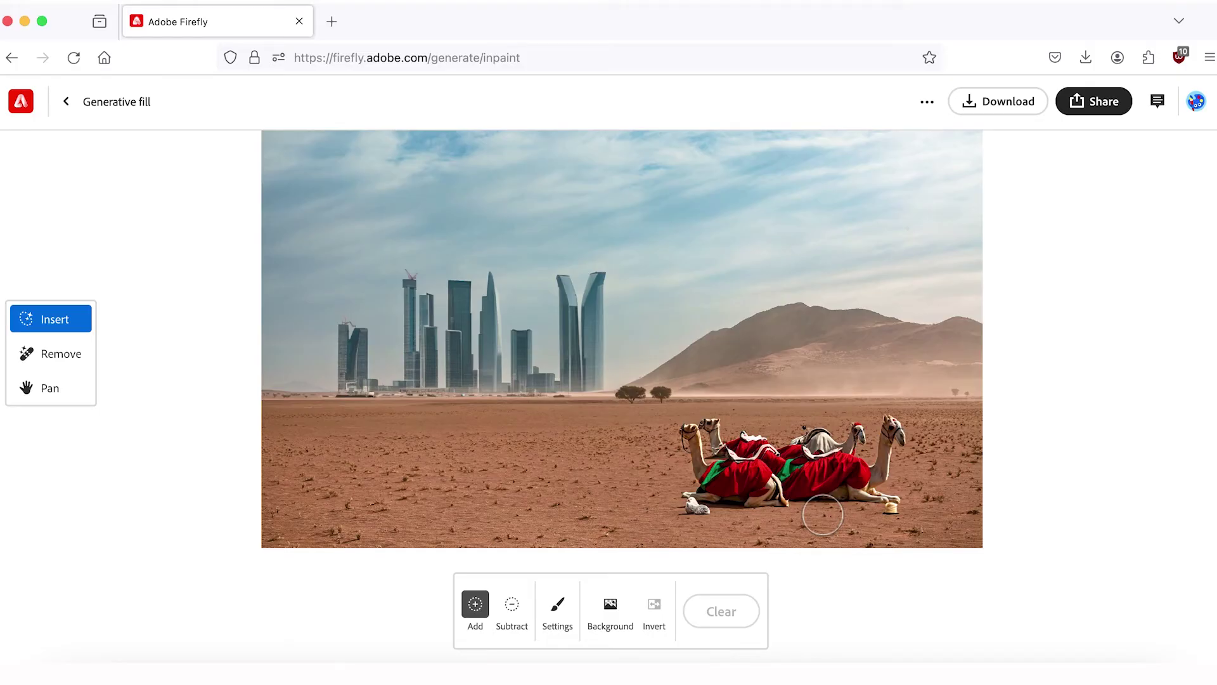
- Download the finished desert image, accepting the Content Credentials notice, and dismiss the list of downloads
left_click(1011, 108)
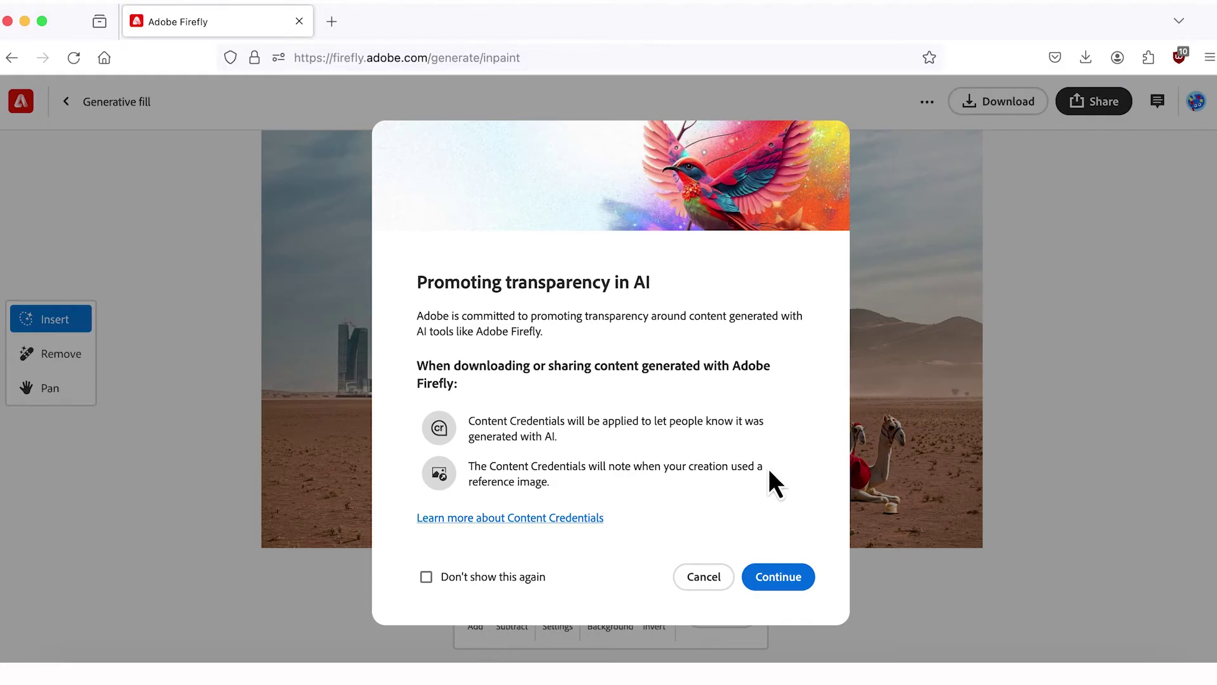
left_click(779, 582)
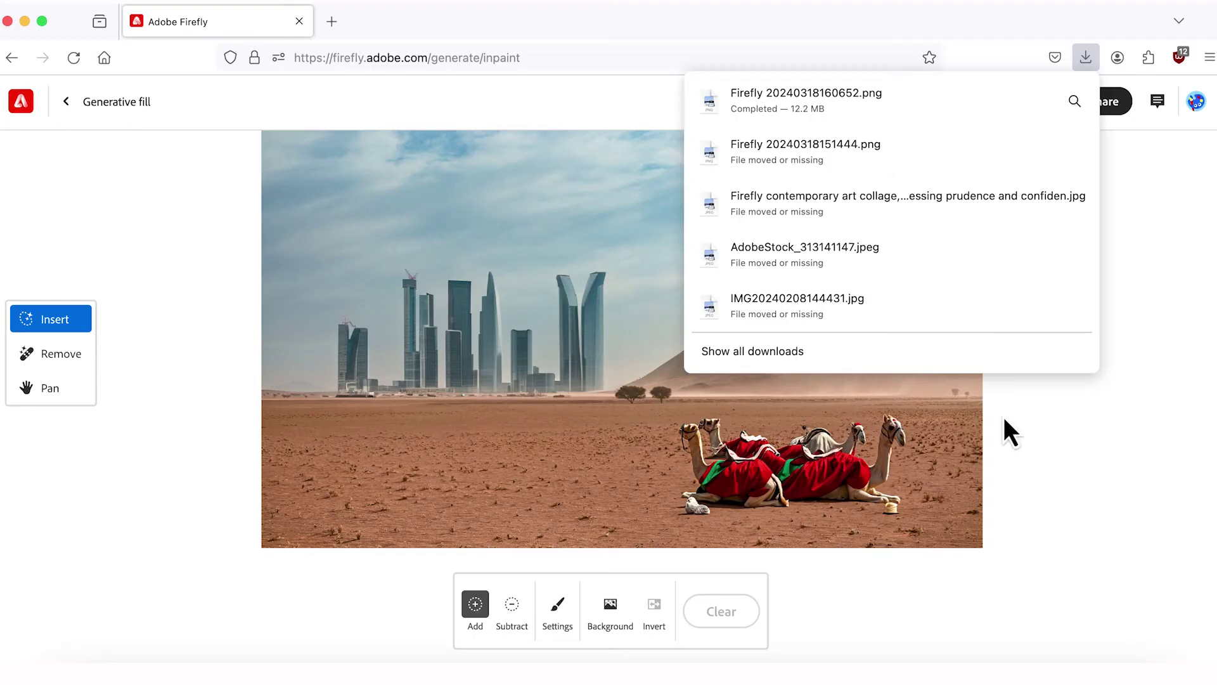
left_click(1052, 522)
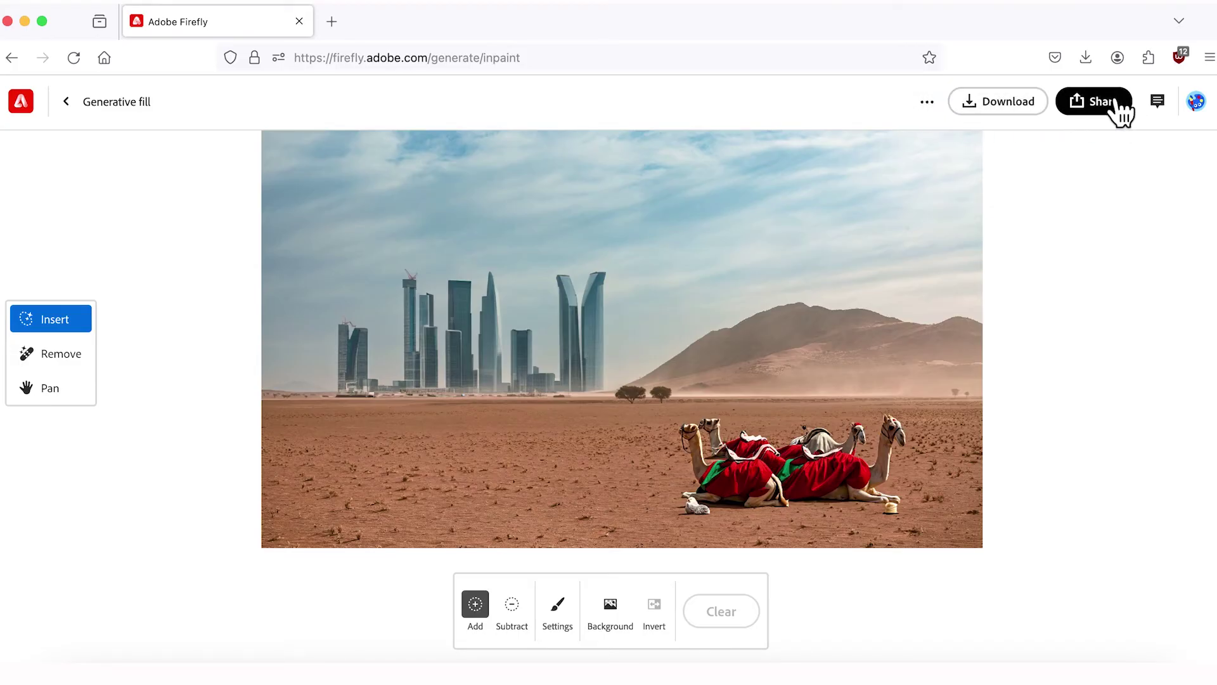
- Review the options for doing more in Adobe Express and for sharing the image
left_click(928, 104)
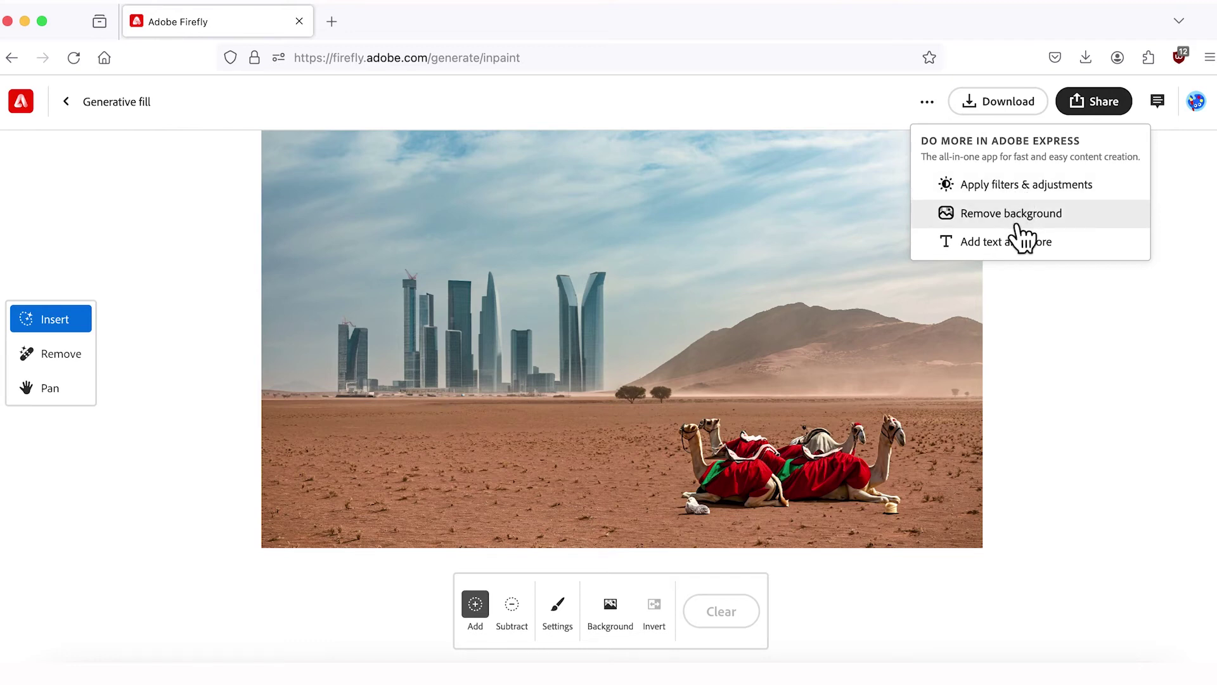
left_click(1114, 109)
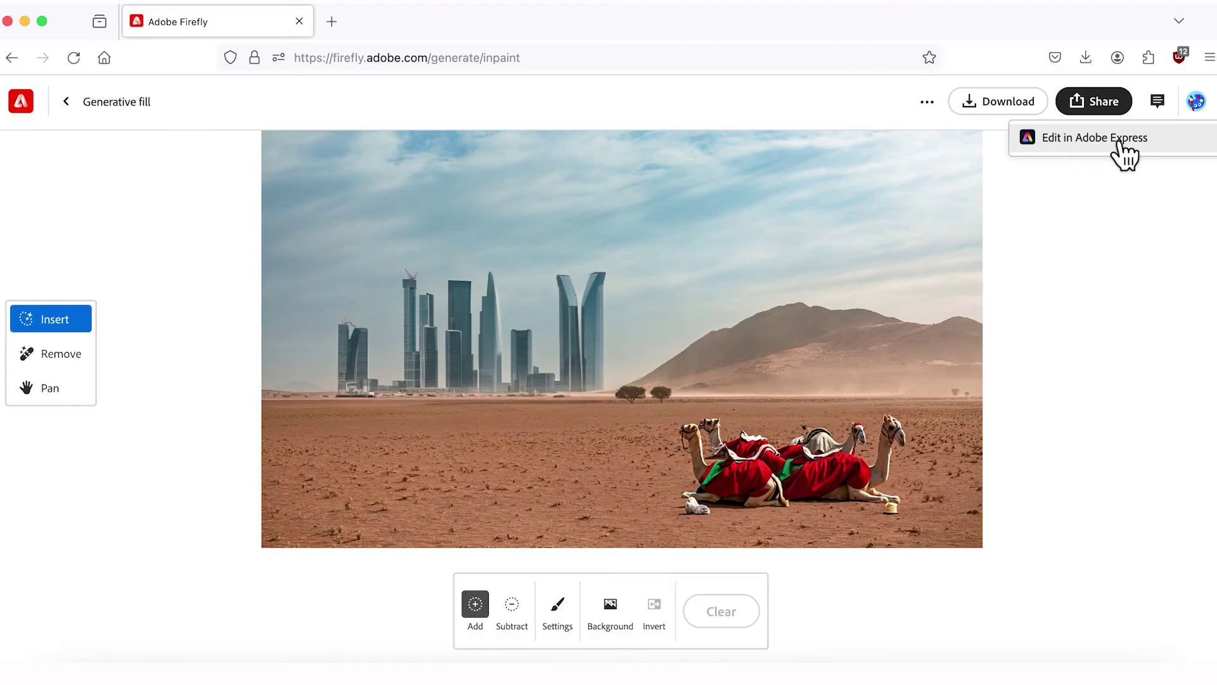
left_click(1133, 192)
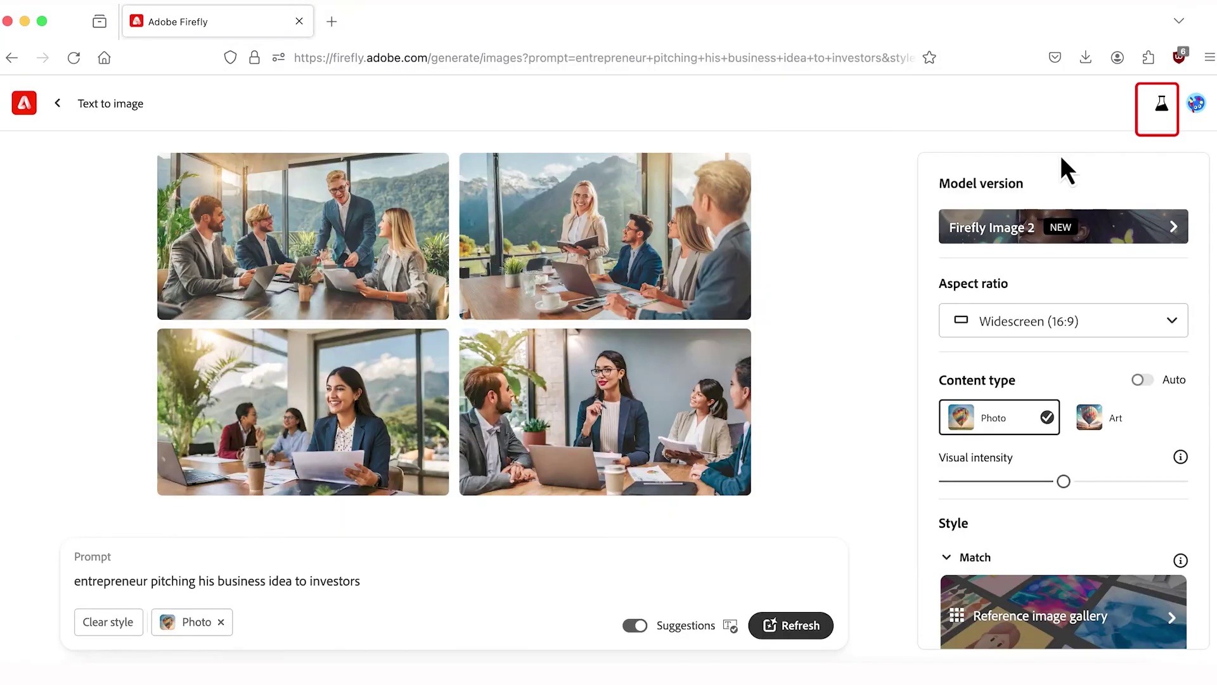
- Review the feedback and community options, including reporting a bug and joining the Discord server
left_click(1163, 104)
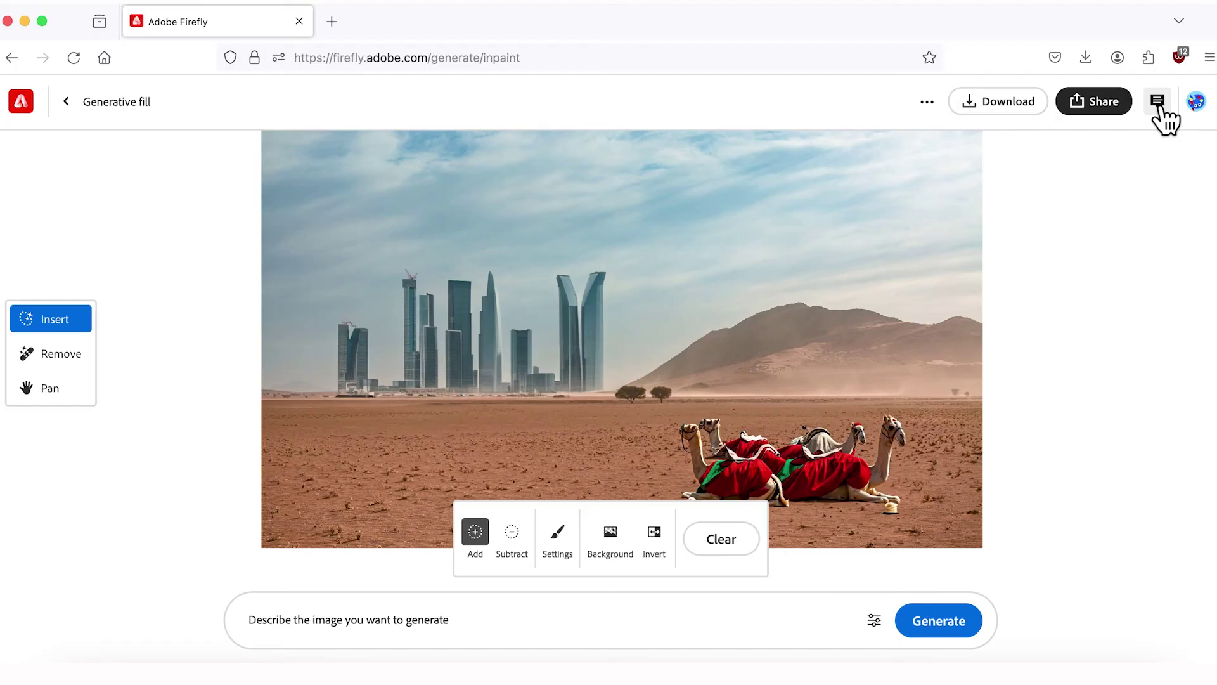
left_click(1161, 106)
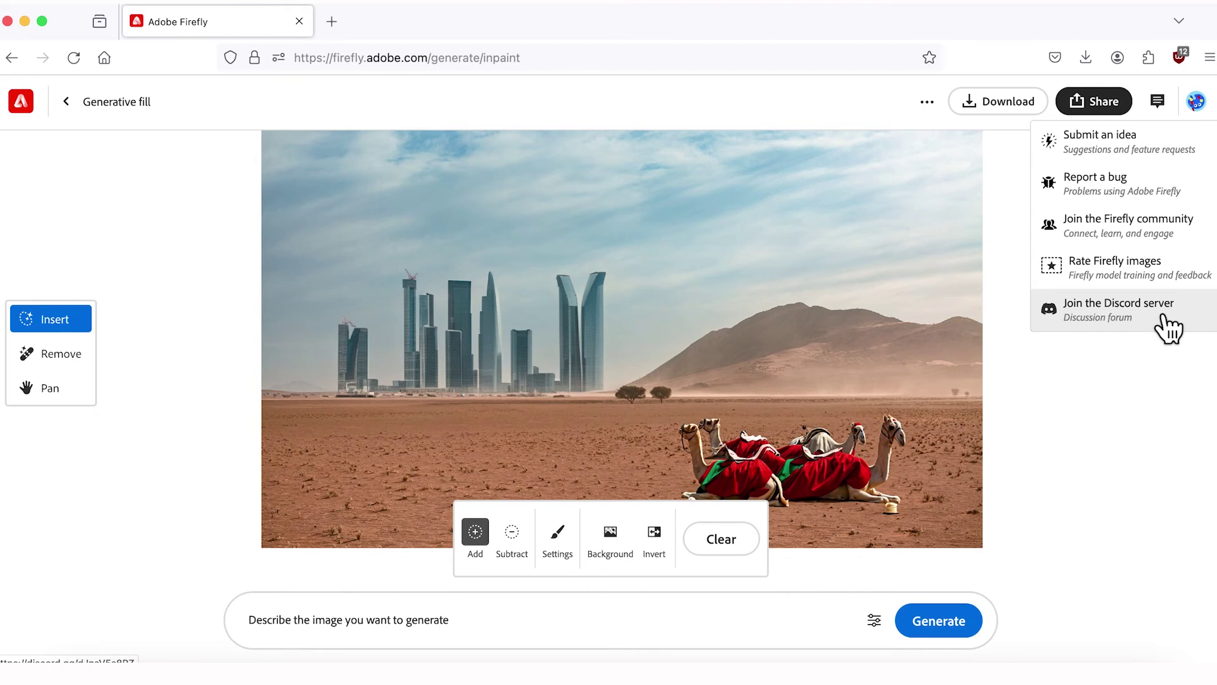
left_click(1141, 413)
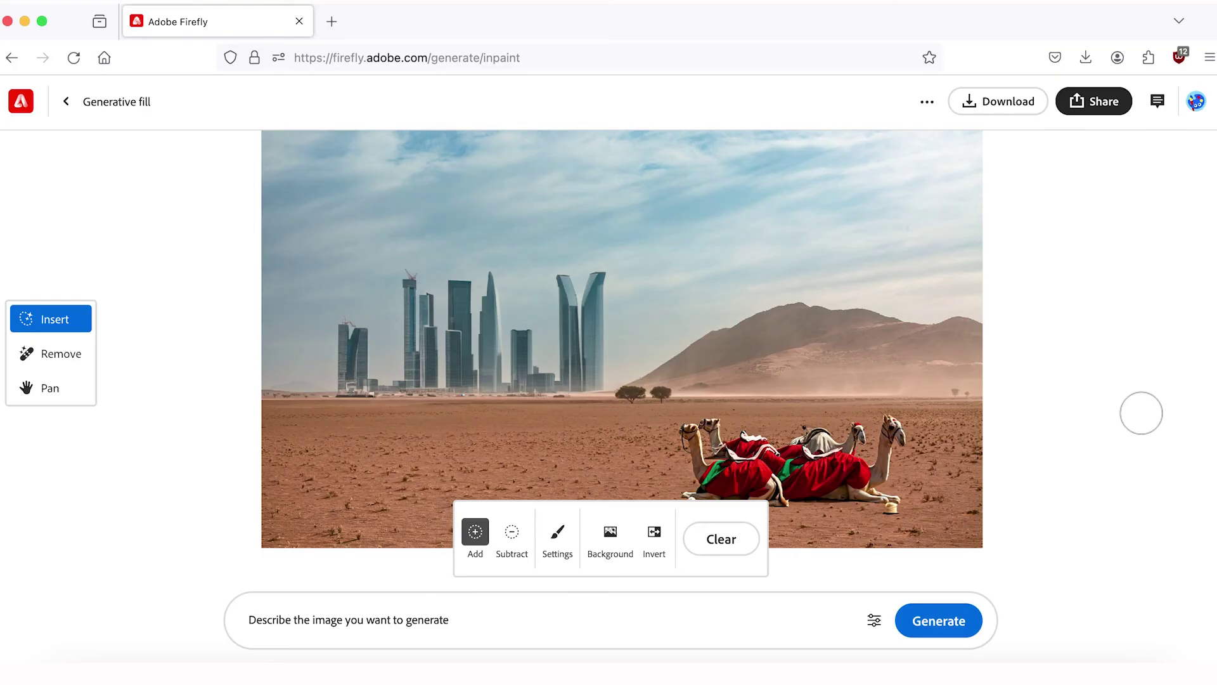
- Return to the home page, reopen Generative fill, and upload the photo of sand dunes with a camel caravan
left_click(20, 101)
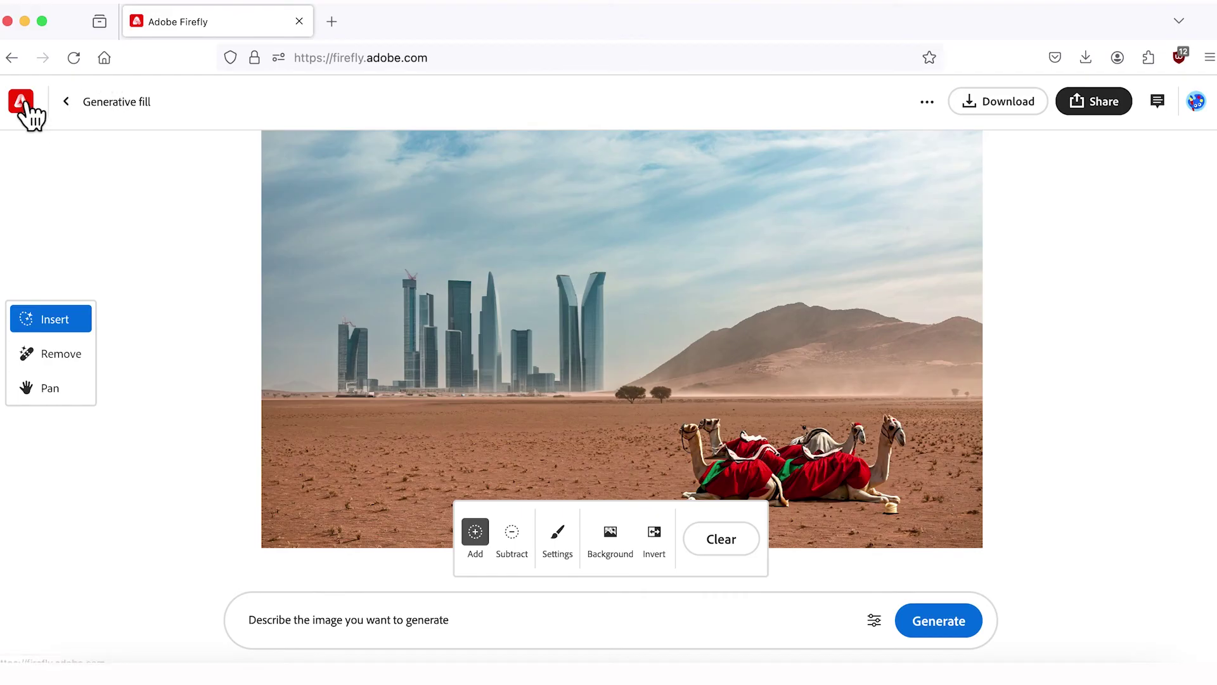
scroll(408, 294, "down", 4)
left_click(571, 372)
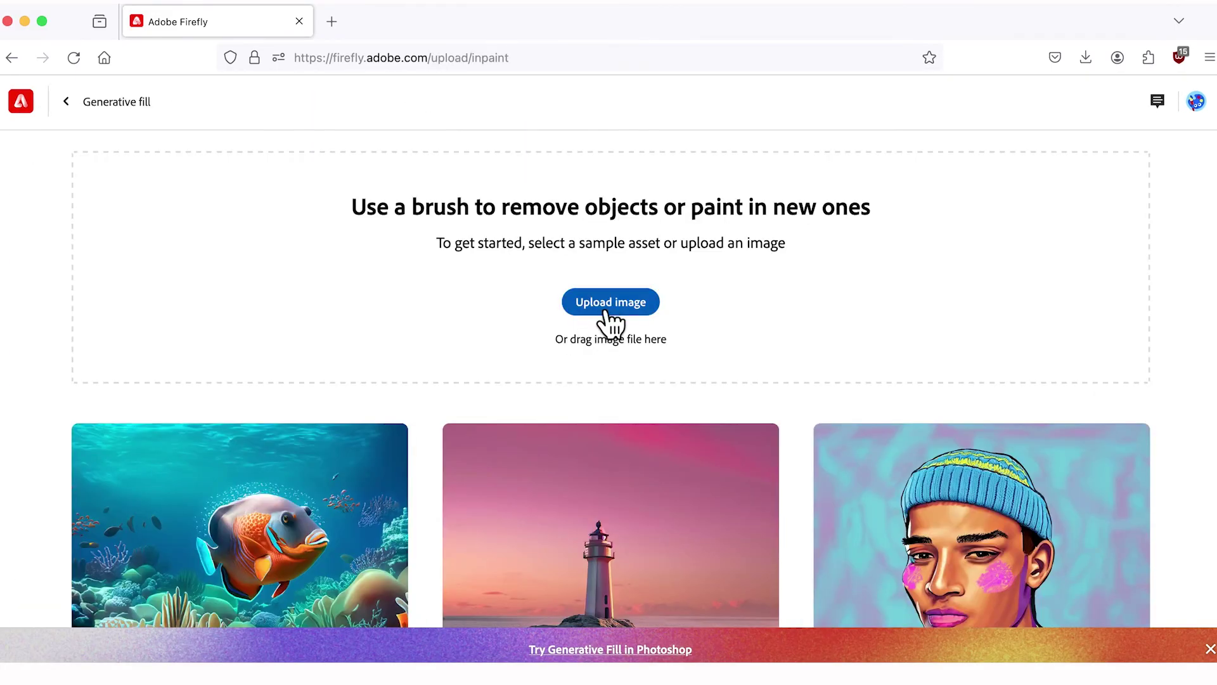
left_click(609, 303)
left_click(381, 185)
left_click(1050, 429)
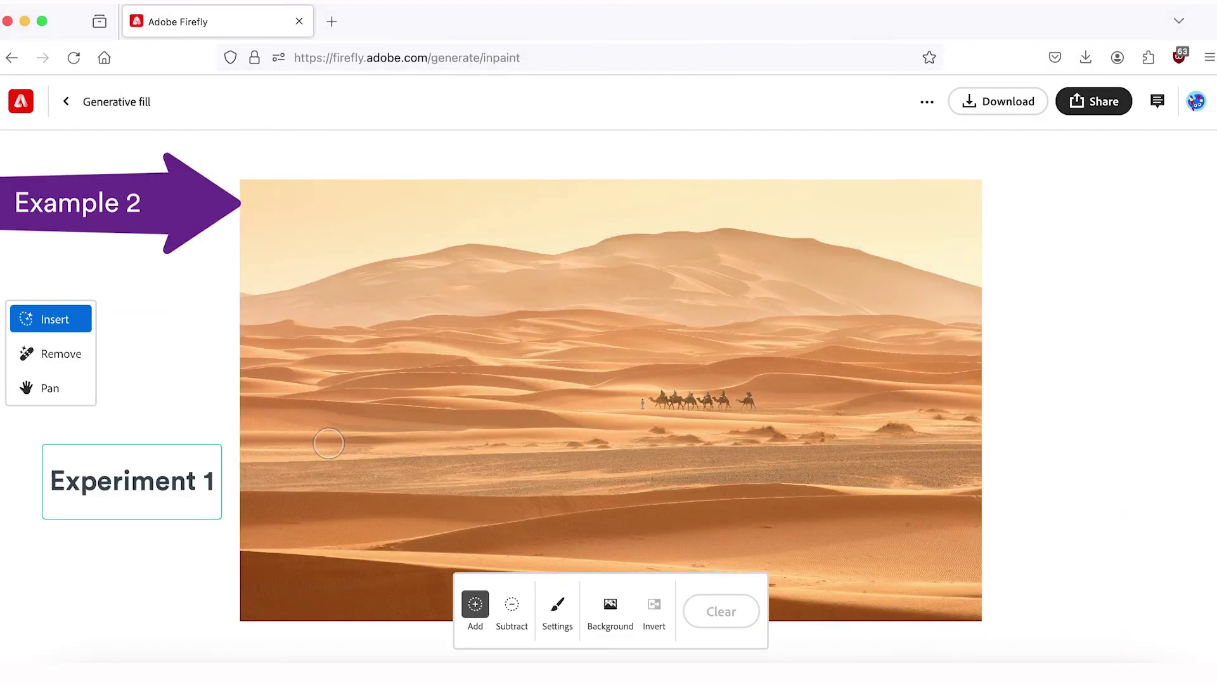
- Paint a filled oval mask on the dunes in the left foreground, generate a fill with the prompt "oasis", and preview the third variation
mouse_move(336, 431)
left_mouse_down()
mouse_move(368, 495)
mouse_move(493, 487)
mouse_move(422, 411)
mouse_move(337, 433)
mouse_move(483, 468)
mouse_move(422, 472)
mouse_move(453, 491)
left_mouse_up()
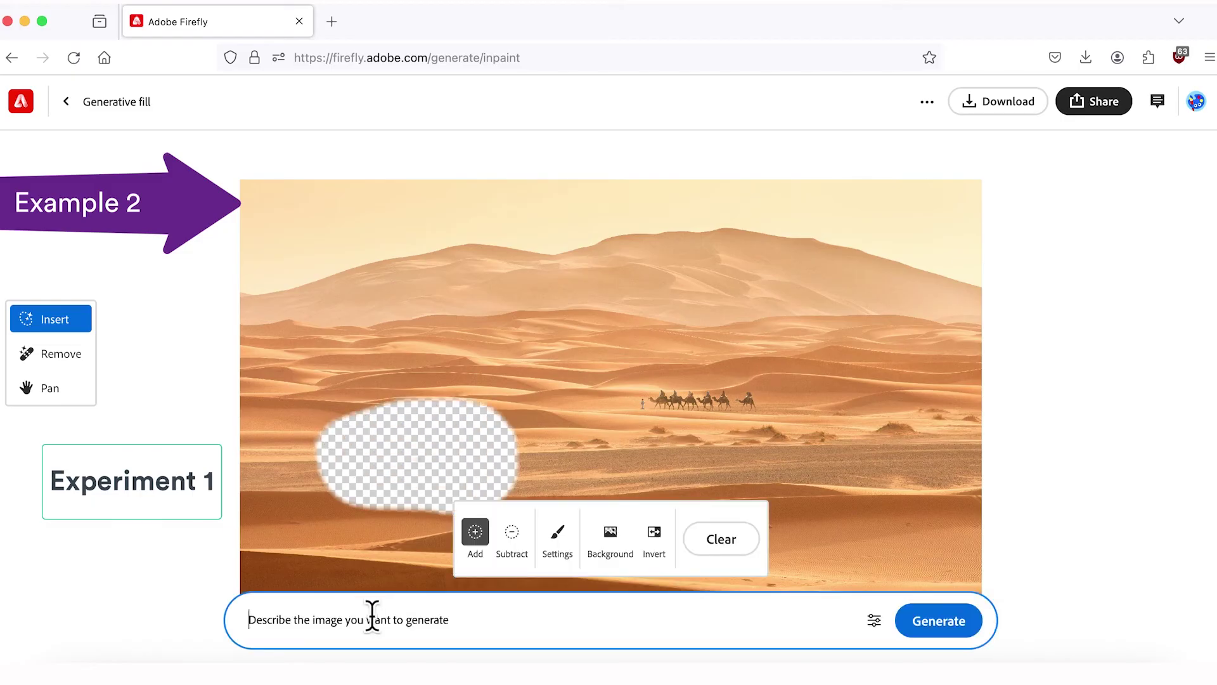
left_click(372, 620)
type("oasis")
key("Return")
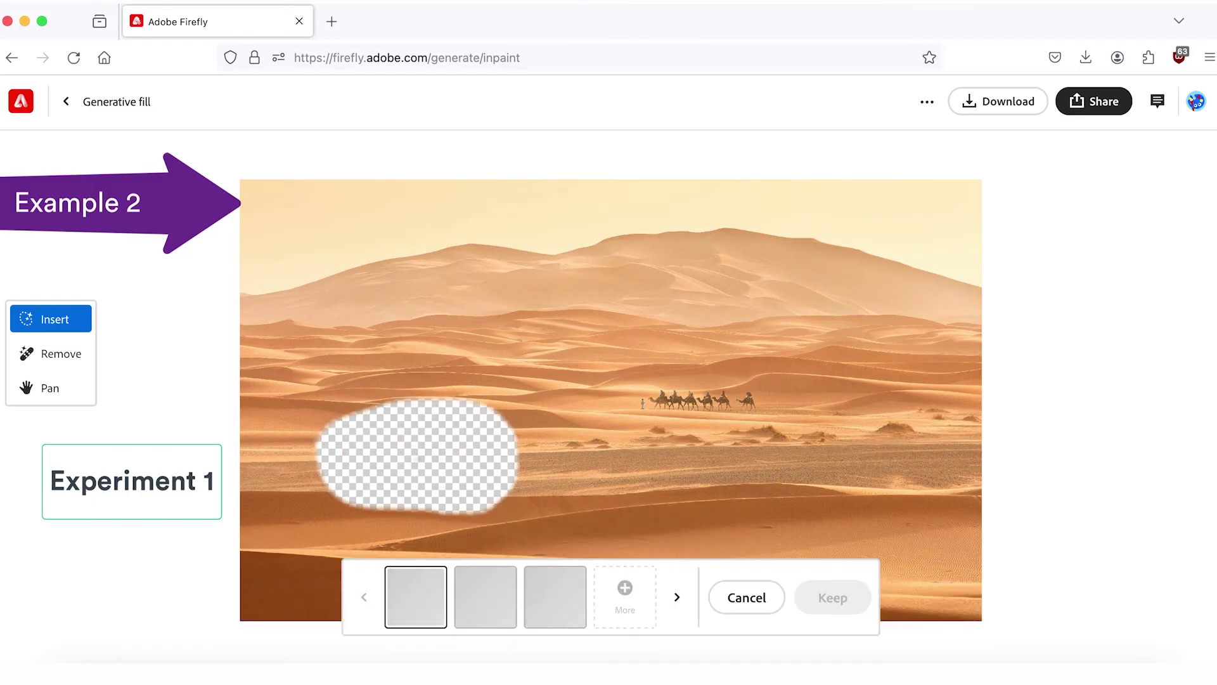
left_click(566, 597)
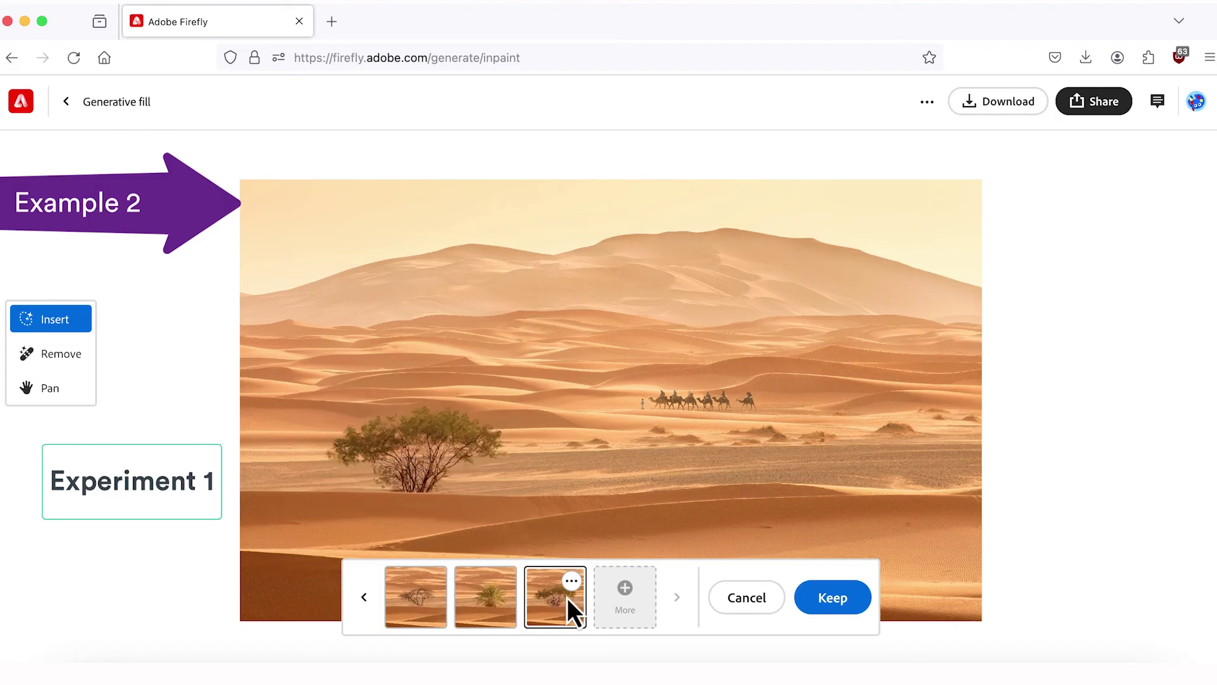
- Generate more "oasis" variations for the dune mask and keep the one with a cluster of palm trees
left_click(623, 598)
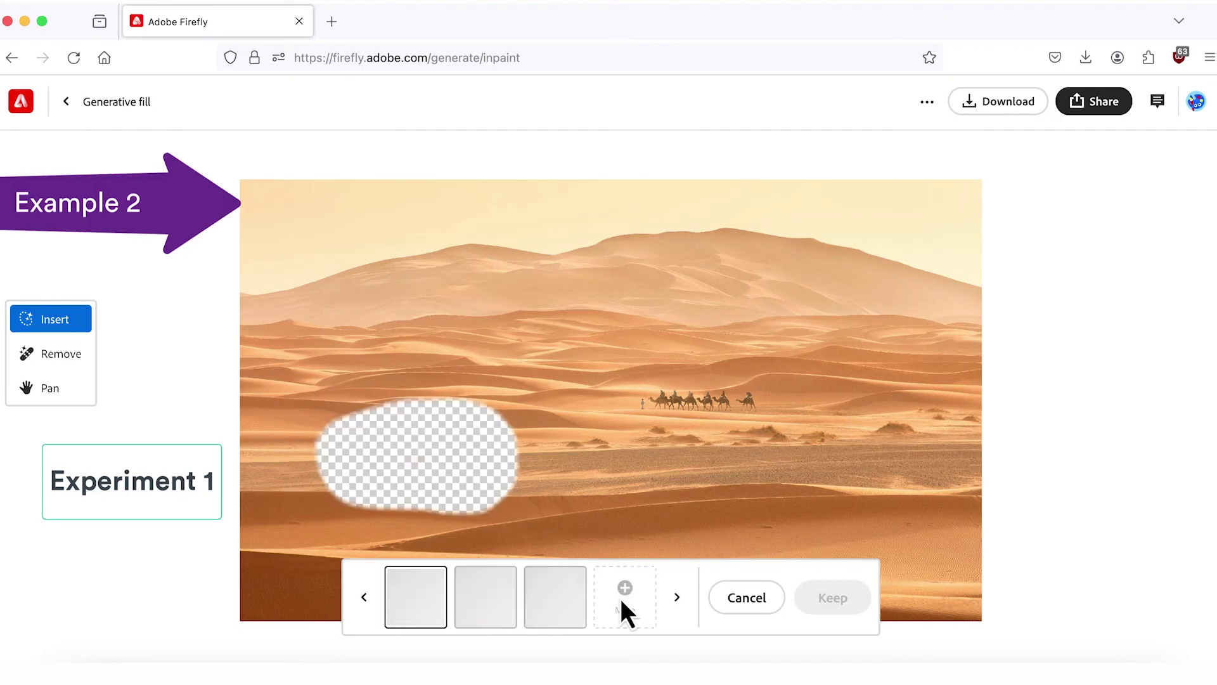
left_click(487, 599)
left_click(567, 597)
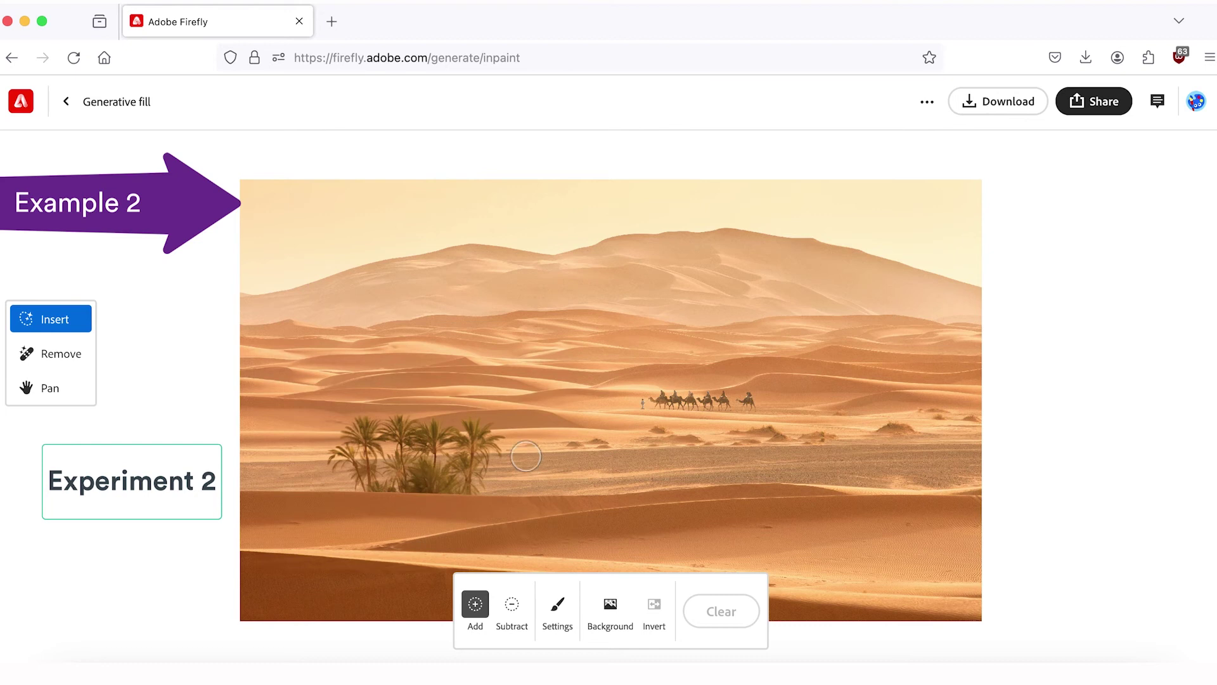
- Paint a small oval mask beside the palm trees, generate a fill with the prompt "lake", and preview its variations
mouse_move(513, 460)
left_mouse_down()
mouse_move(573, 455)
mouse_move(568, 481)
left_mouse_up()
left_click(470, 616)
type("lake")
left_click(925, 629)
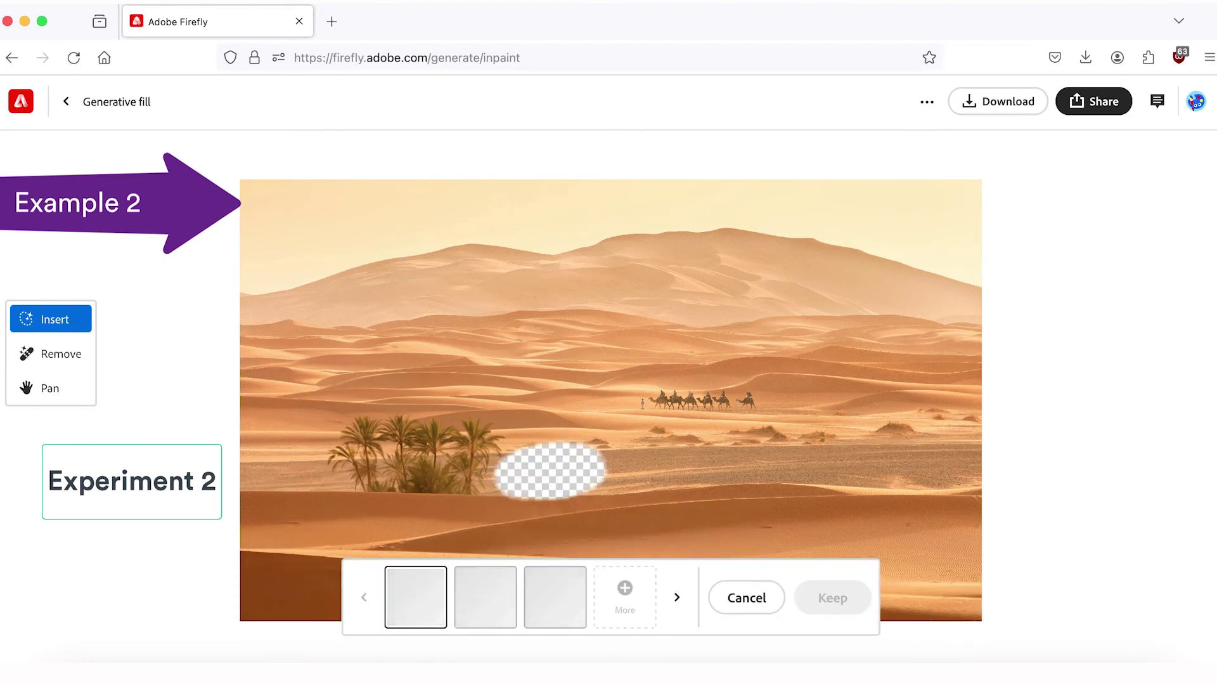
left_click(482, 609)
left_click(555, 602)
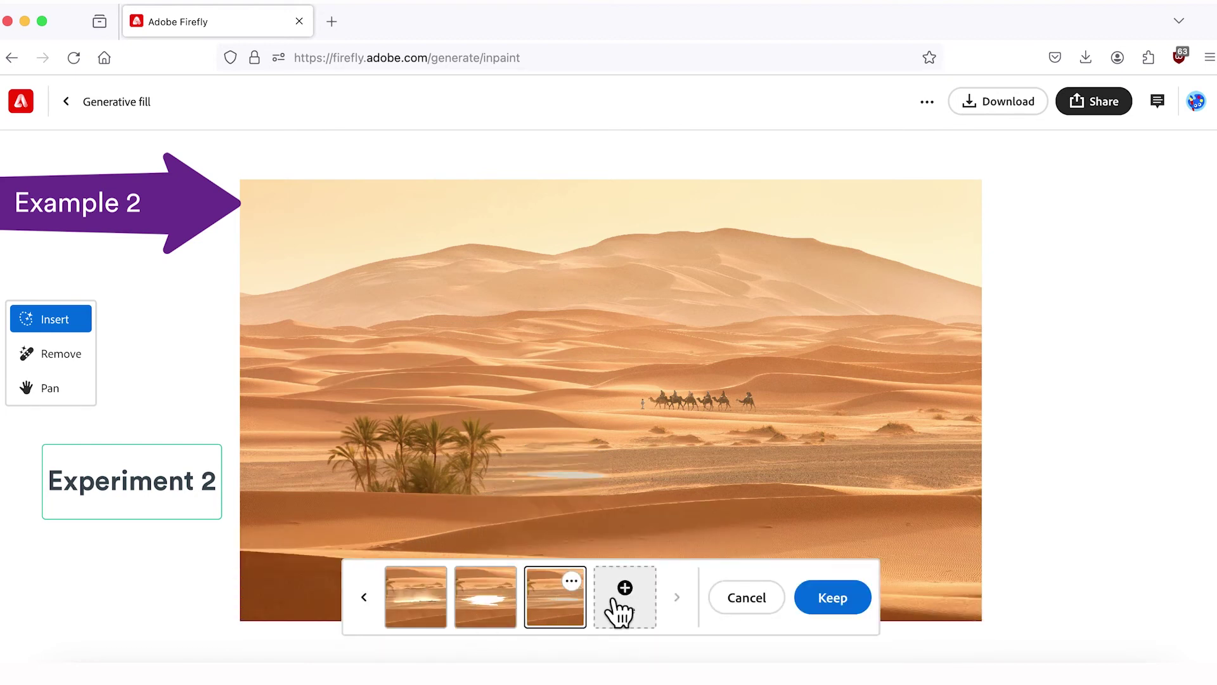
- Generate more "lake" variations, preview them, and discard the fill
left_click(618, 605)
left_click(485, 599)
left_click(558, 603)
left_click(729, 601)
- Paint a wider oval mask beside the palm trees, generate a fill with the prompt "Blue water", and keep a bright blue pool variation
mouse_move(498, 465)
left_mouse_down()
mouse_move(569, 484)
mouse_move(634, 457)
left_mouse_up()
left_click(263, 619)
type("Blue water")
left_click(939, 620)
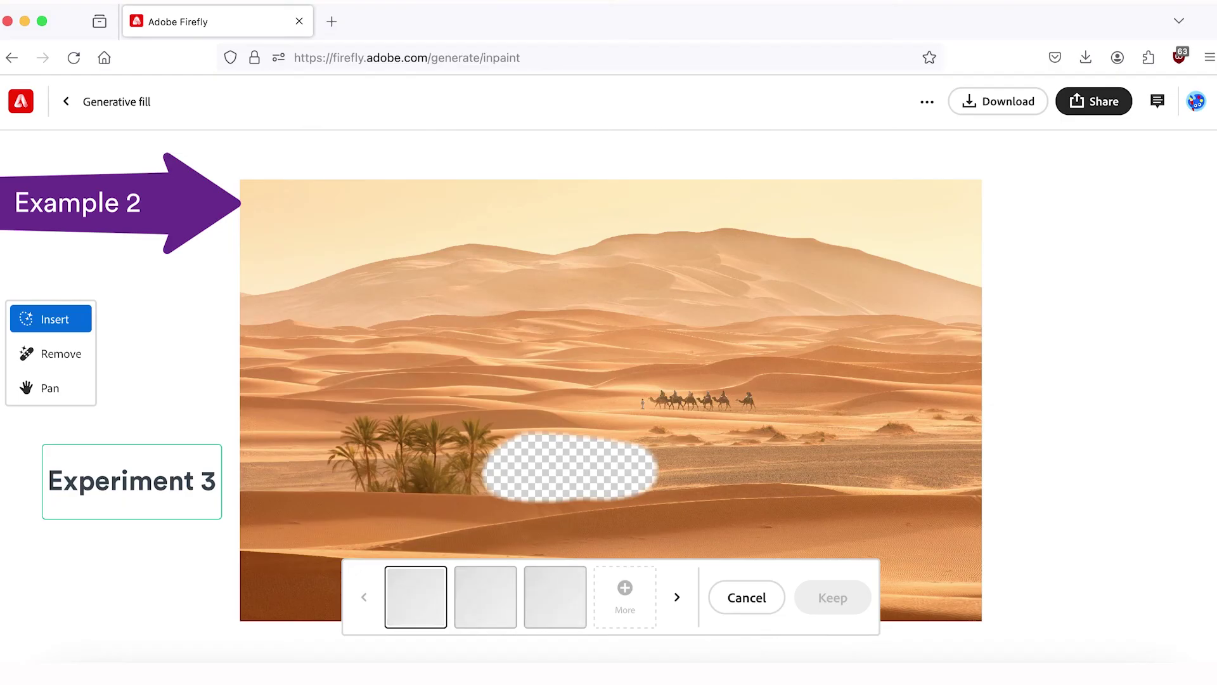
left_click(535, 599)
left_click(833, 597)
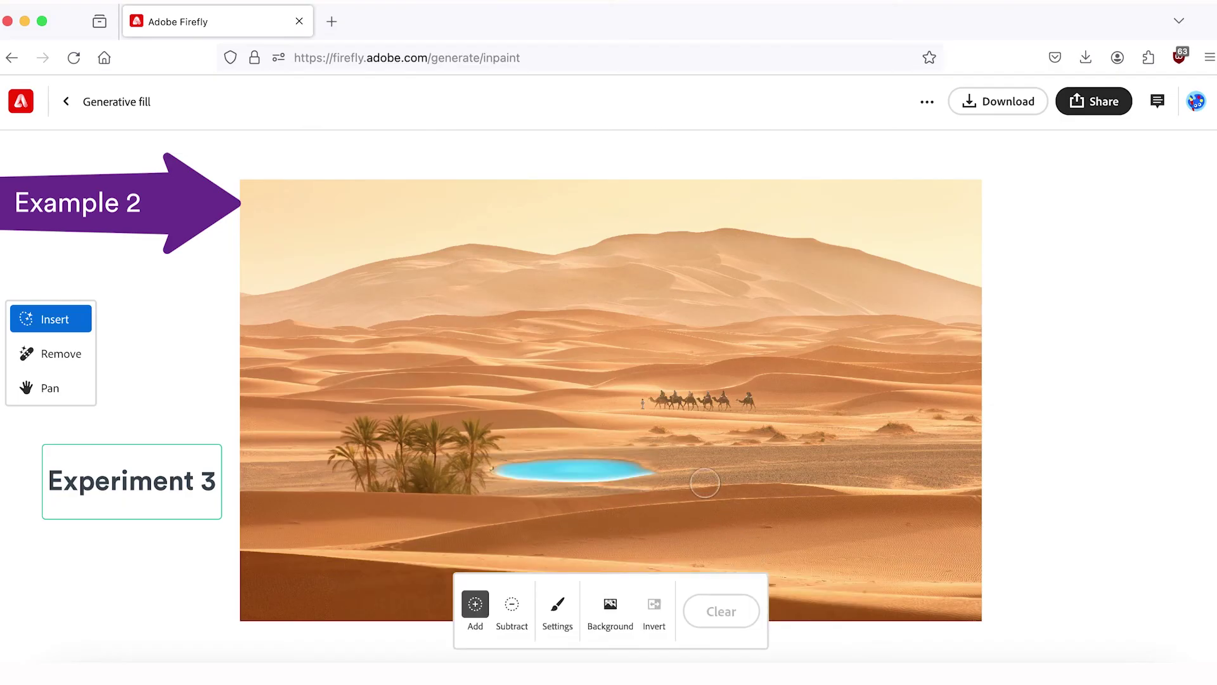
- Mask the sand just right of the pool, generate a fill with the prompt "greenery and trees", and request more variations
mouse_move(666, 440)
left_mouse_down()
mouse_move(663, 467)
mouse_move(727, 475)
mouse_move(675, 445)
left_mouse_up()
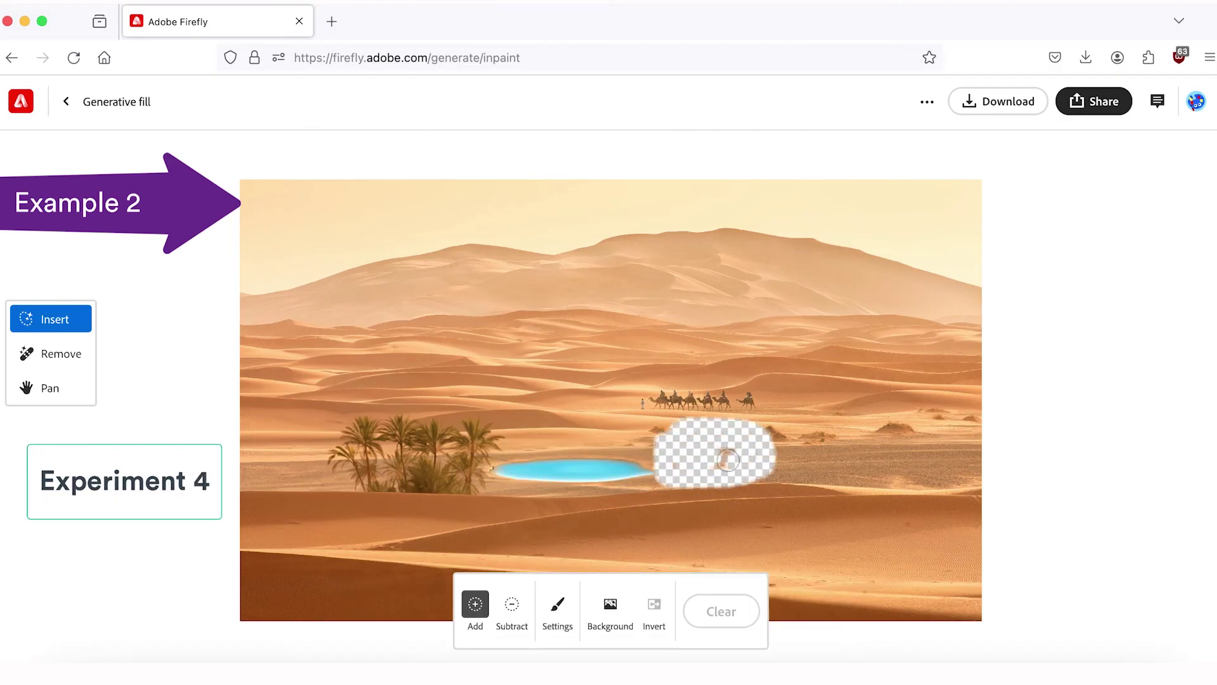
type("greenery and trees")
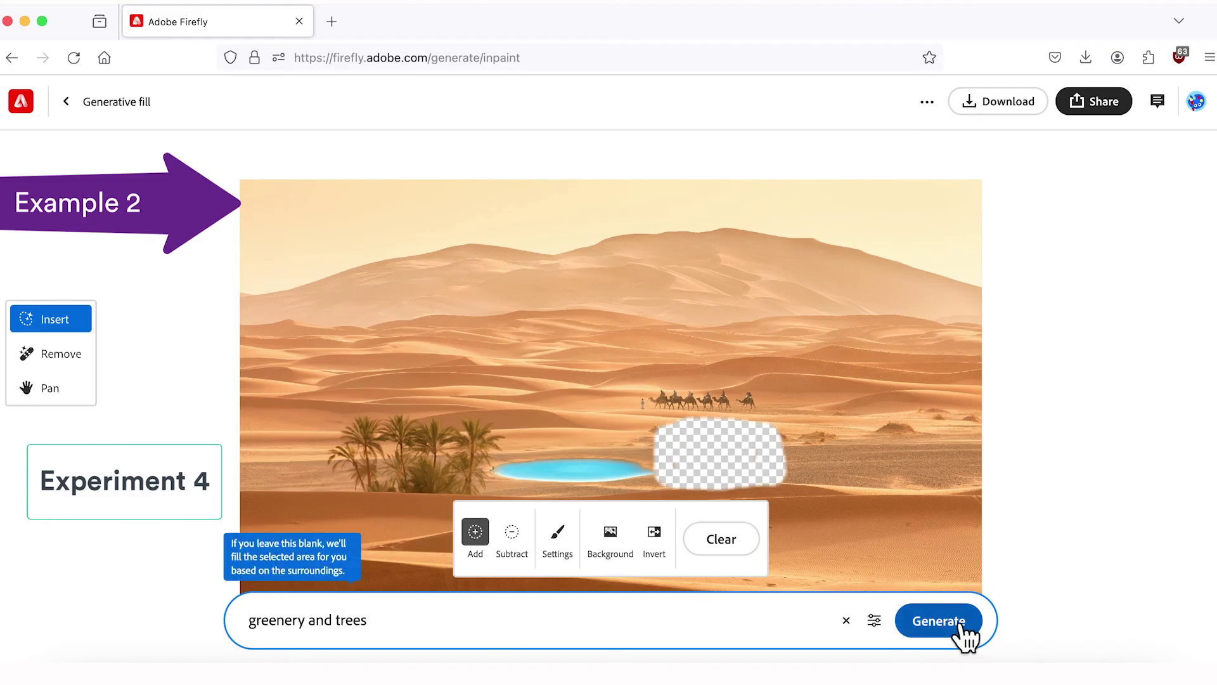
left_click(936, 621)
left_click(550, 603)
left_click(625, 602)
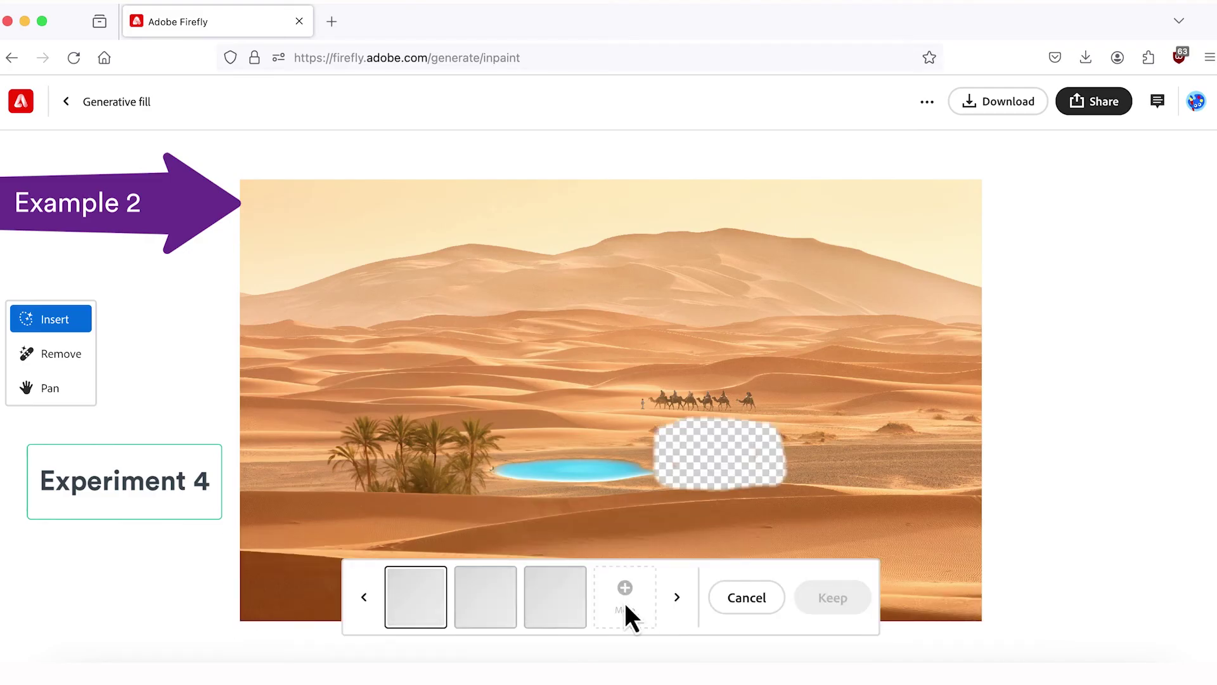
- Regenerate the masked area right of the pool with the prompt "oasis", request more variations, and keep one with desert shrubs
key("Escape")
triple_click(364, 616)
type("oasis")
key("Return")
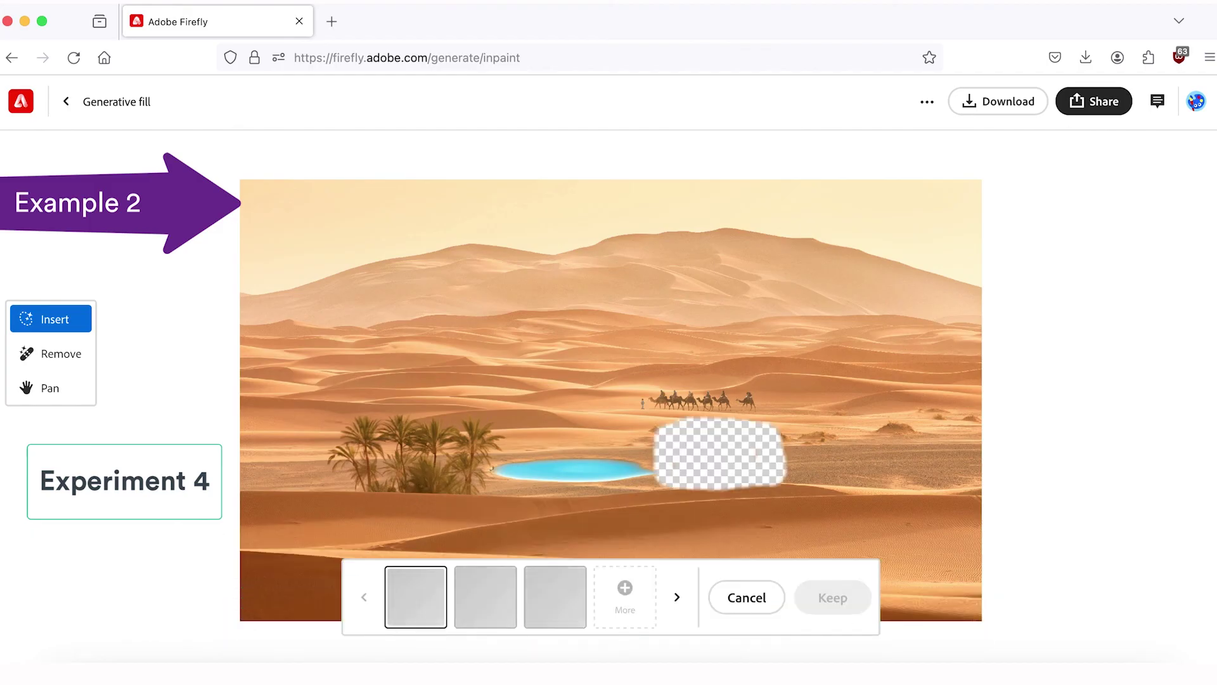
left_click(581, 598)
left_click(625, 599)
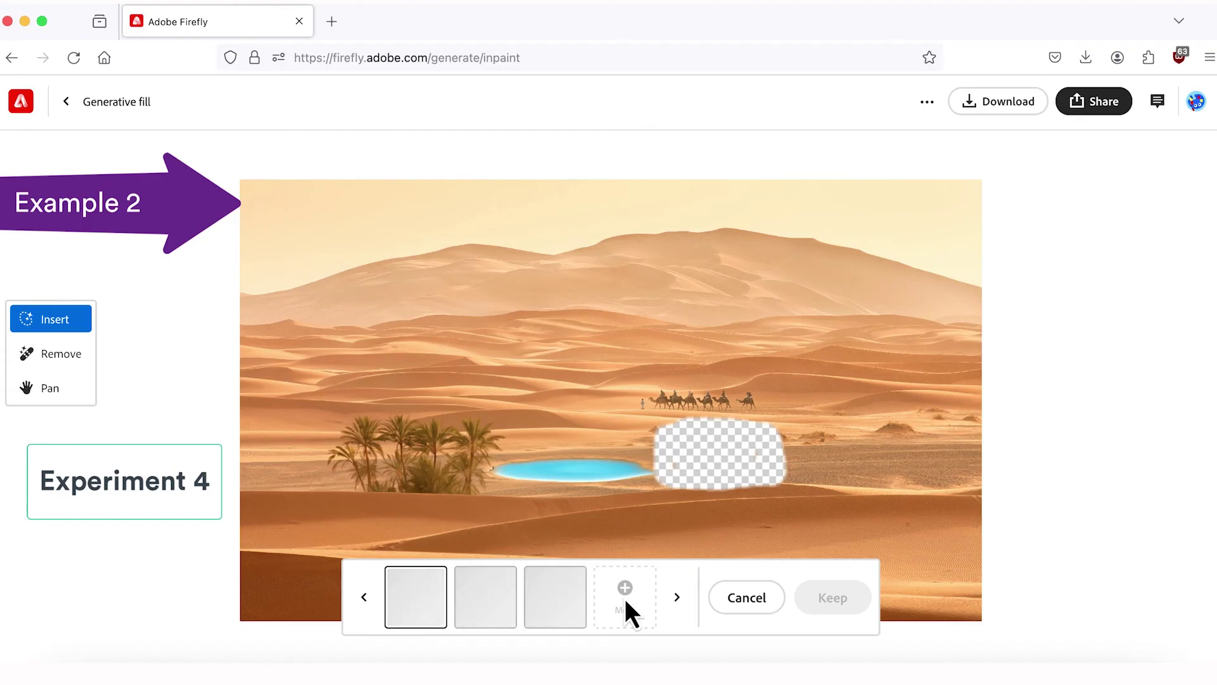
left_click(575, 602)
- Mask the sand below the shrubs, generate variations with the prompt "oasis, greenery and big trees", and keep one with bright green trees
mouse_move(716, 469)
left_mouse_down()
mouse_move(741, 454)
mouse_move(729, 453)
mouse_move(789, 467)
left_mouse_up()
left_click(546, 621)
type("oasis, greenery and big trees")
left_click(960, 626)
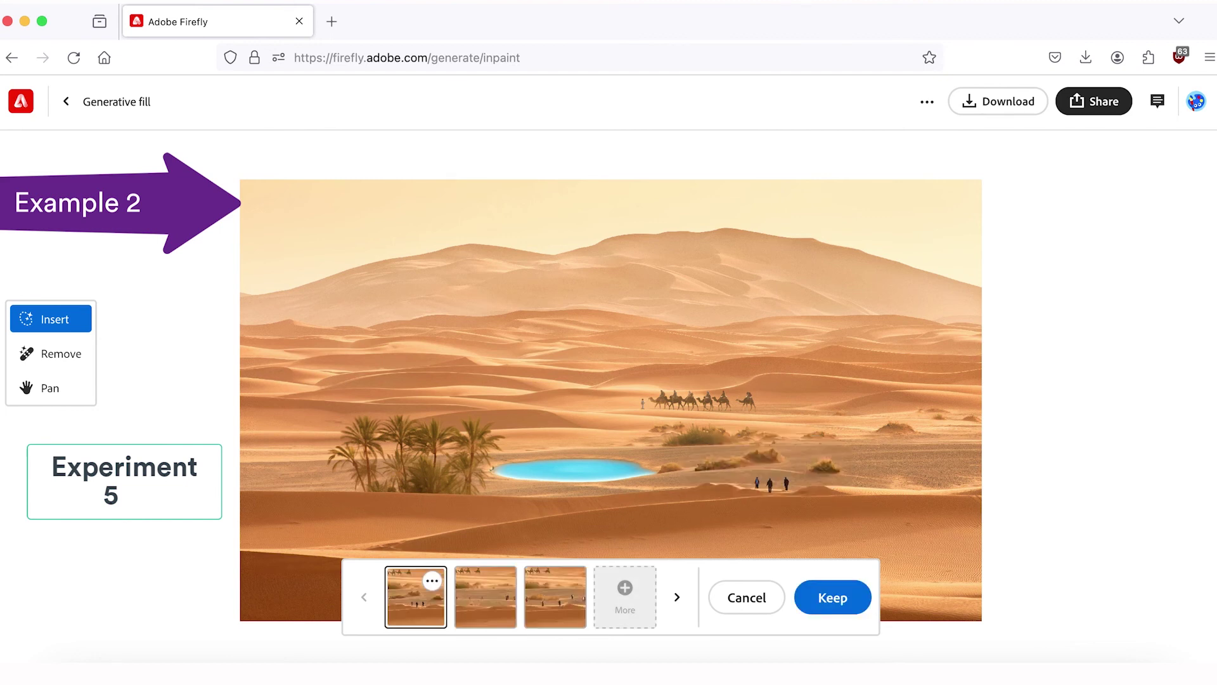
left_click(628, 596)
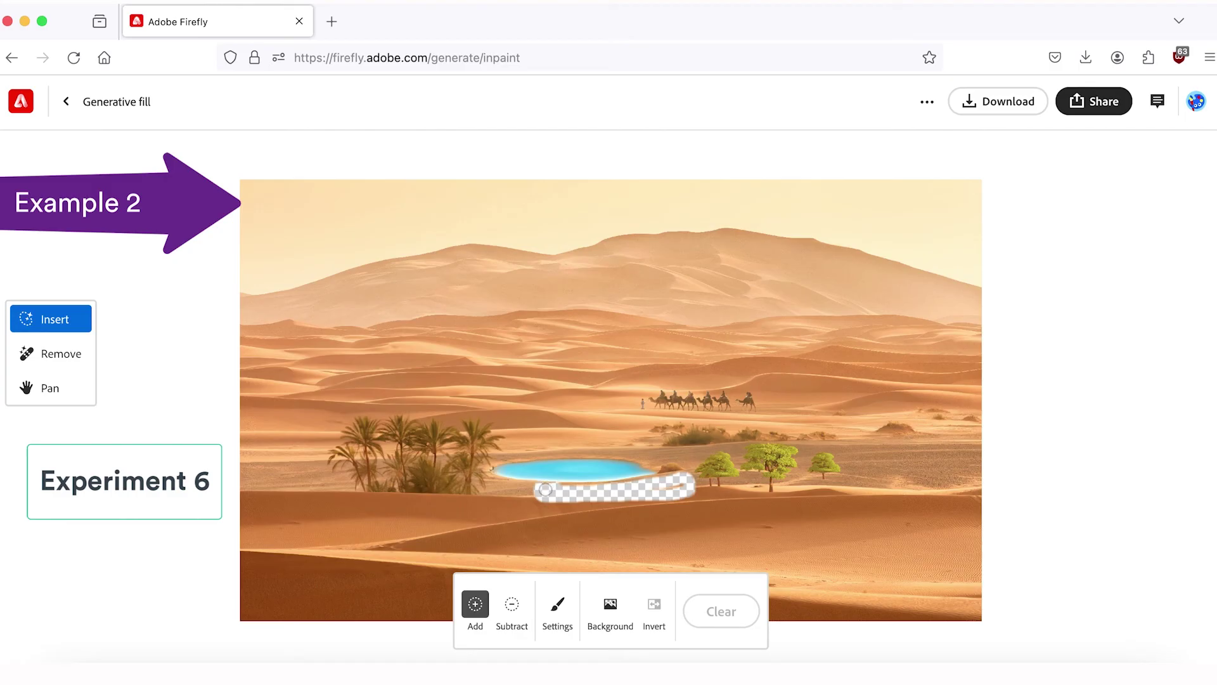
- Paint a thin strip mask along the sand below the pool, generate fills with the prompt "traditional desert huts", and preview the variations
left_click_drag(545, 489, 545, 488)
type("traditional desert huts")
key("Return")
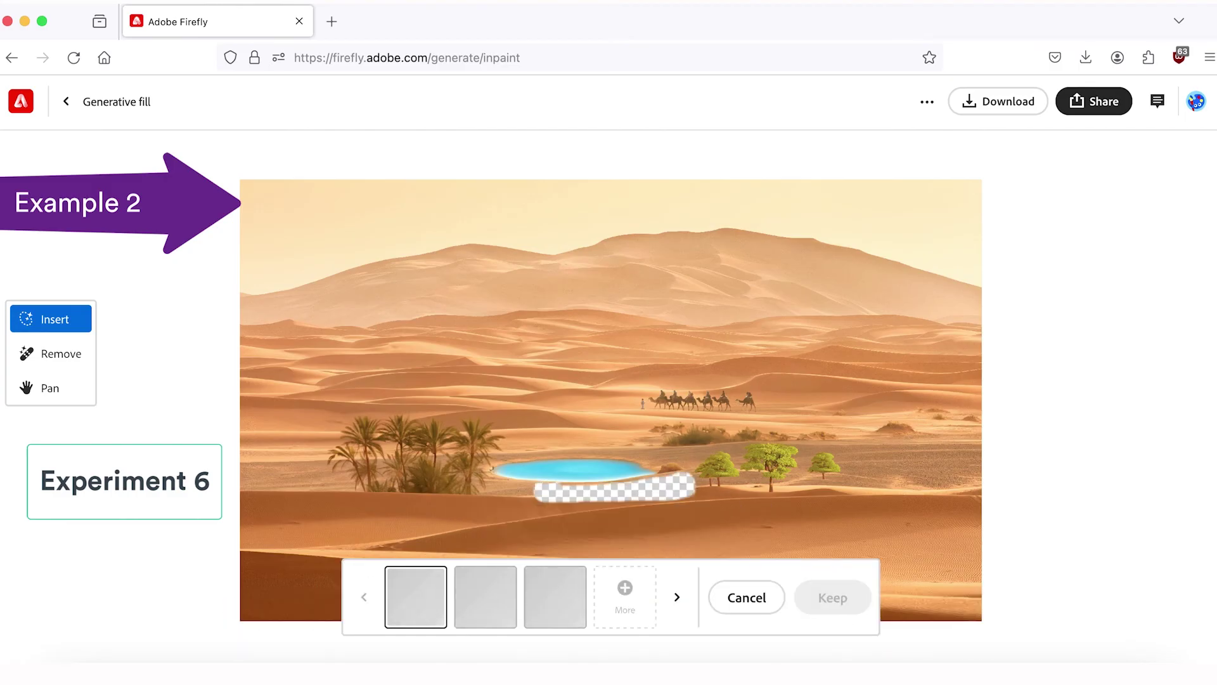
left_click(556, 618)
left_click(625, 590)
left_click(484, 595)
left_click(557, 599)
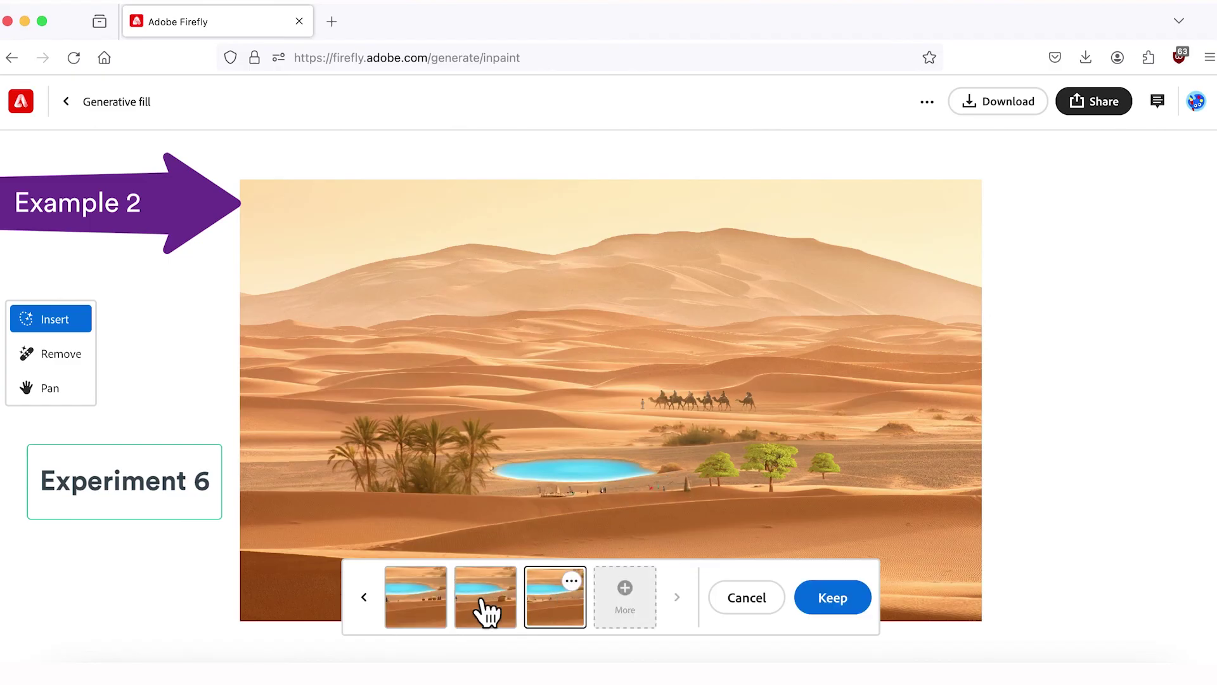
- Generate another batch of hut variations, keep one with small huts and people, and download the edited image
left_click(620, 593)
left_click(460, 600)
left_click(830, 599)
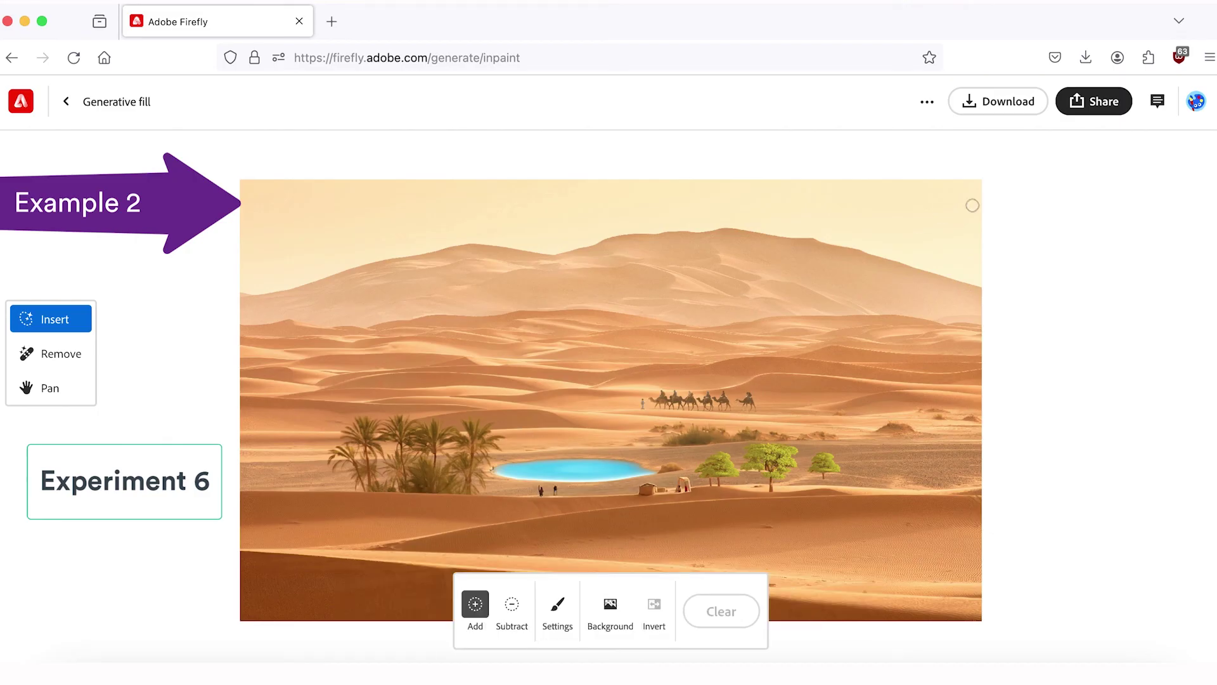
left_click(1016, 106)
left_click(773, 578)
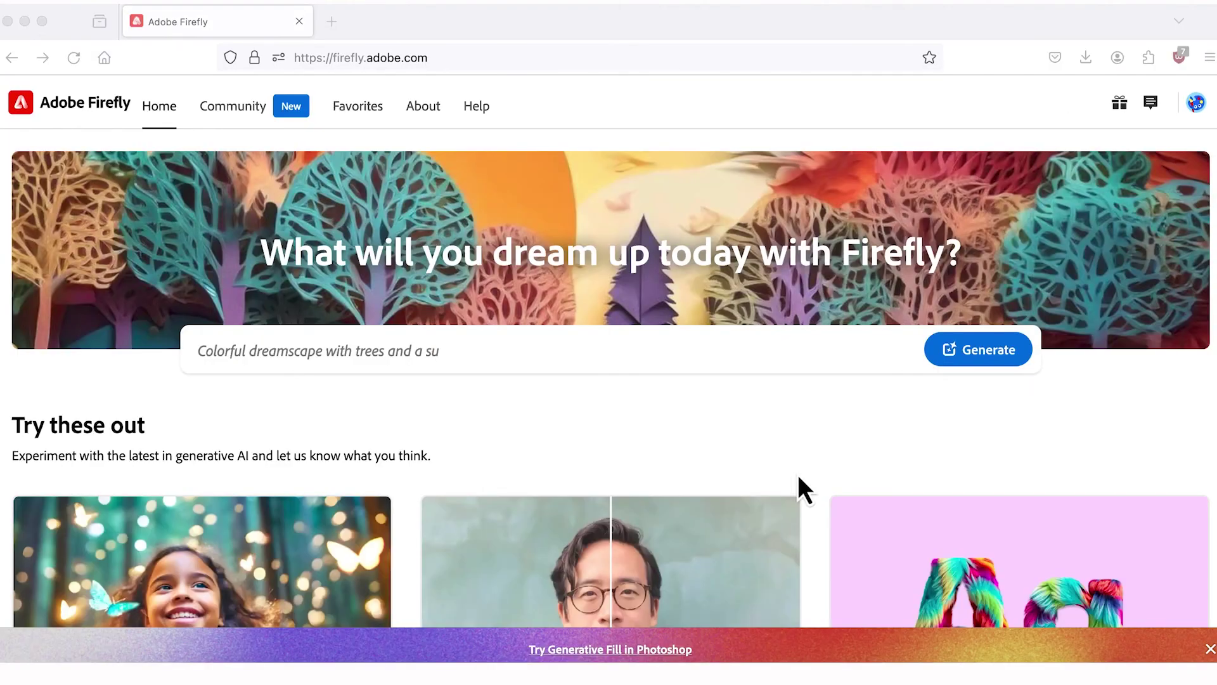
- Open Generative fill from the home page and upload the photo of a woman with a white dog on an orange sofa
scroll(797, 474, "down", 5)
left_click(735, 529)
left_click(619, 300)
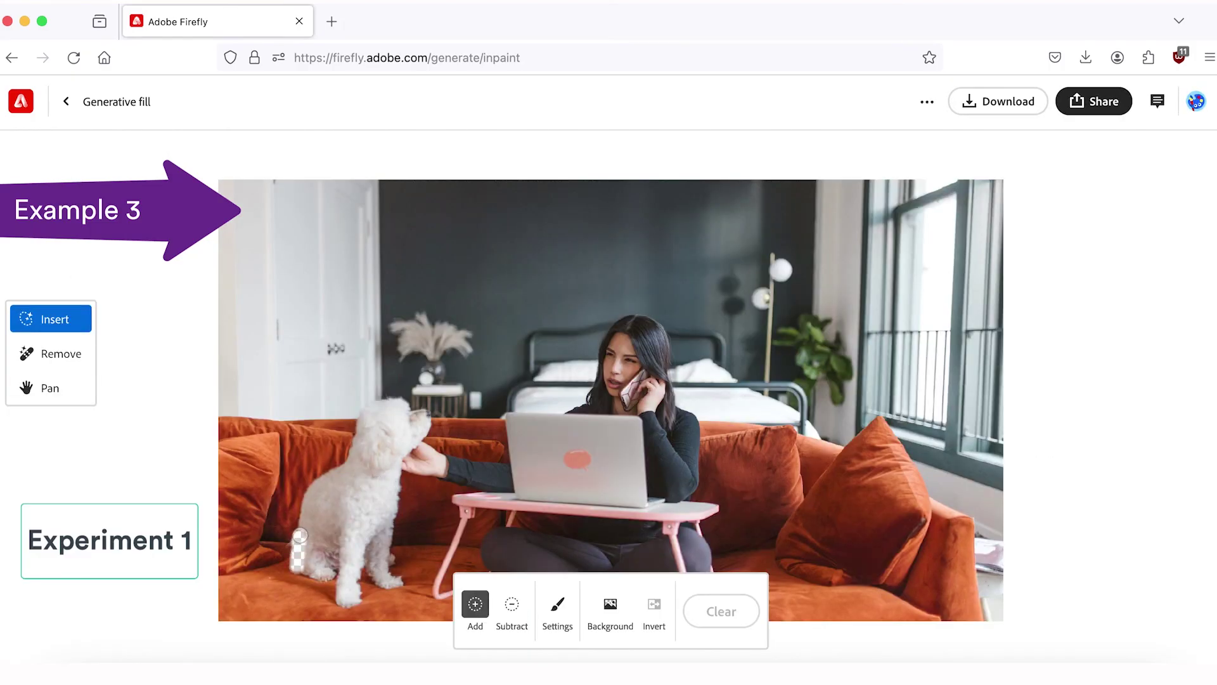
- Paint a mask over the entire white dog and generate a fill with the prompt "cute little cat"
mouse_move(340, 442)
left_mouse_down()
mouse_move(423, 428)
mouse_move(400, 492)
mouse_move(396, 569)
mouse_move(364, 606)
mouse_move(317, 577)
left_mouse_up()
left_click_drag(314, 494, 383, 426)
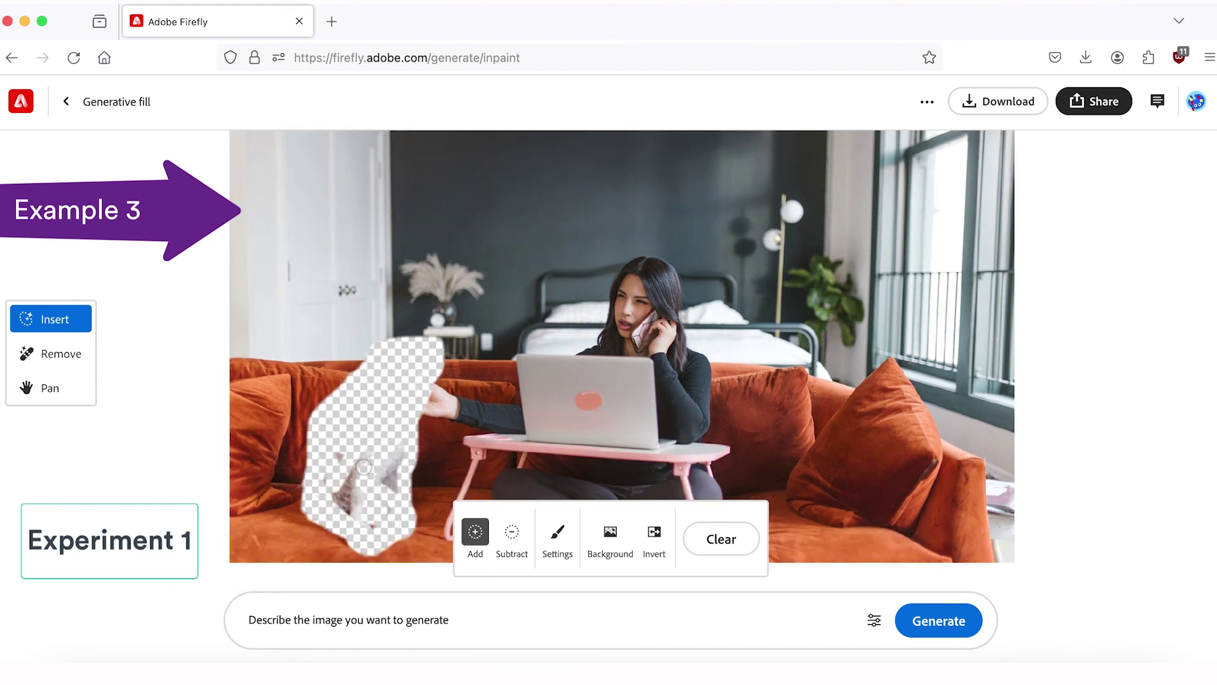
left_click(343, 621)
type("cute little cat")
key("Return")
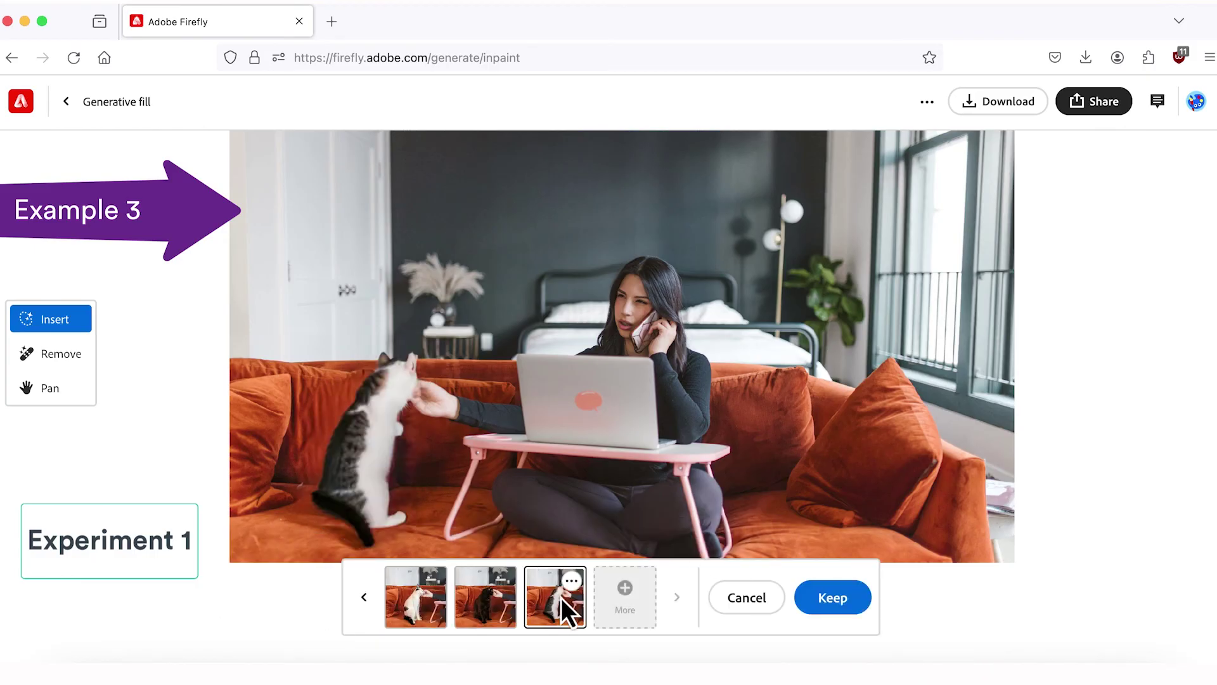
- Generate and preview more cat variations, and keep the white cat with the dark tail
left_click(625, 595)
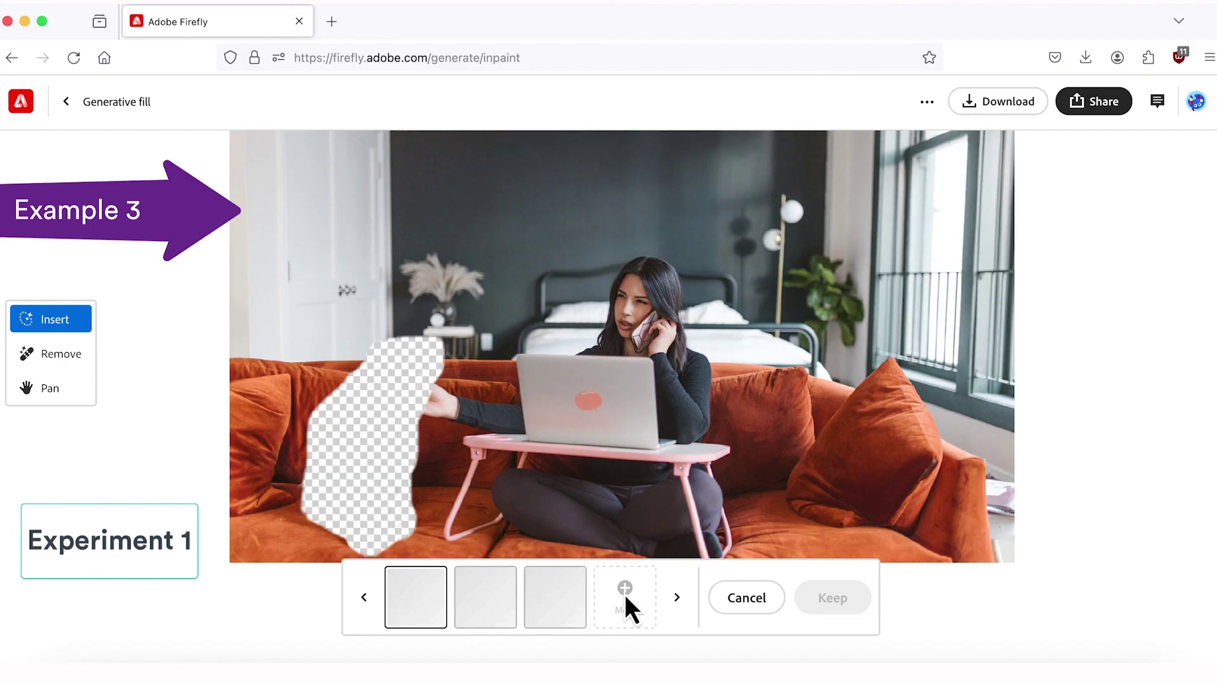
left_click(469, 603)
left_click(623, 604)
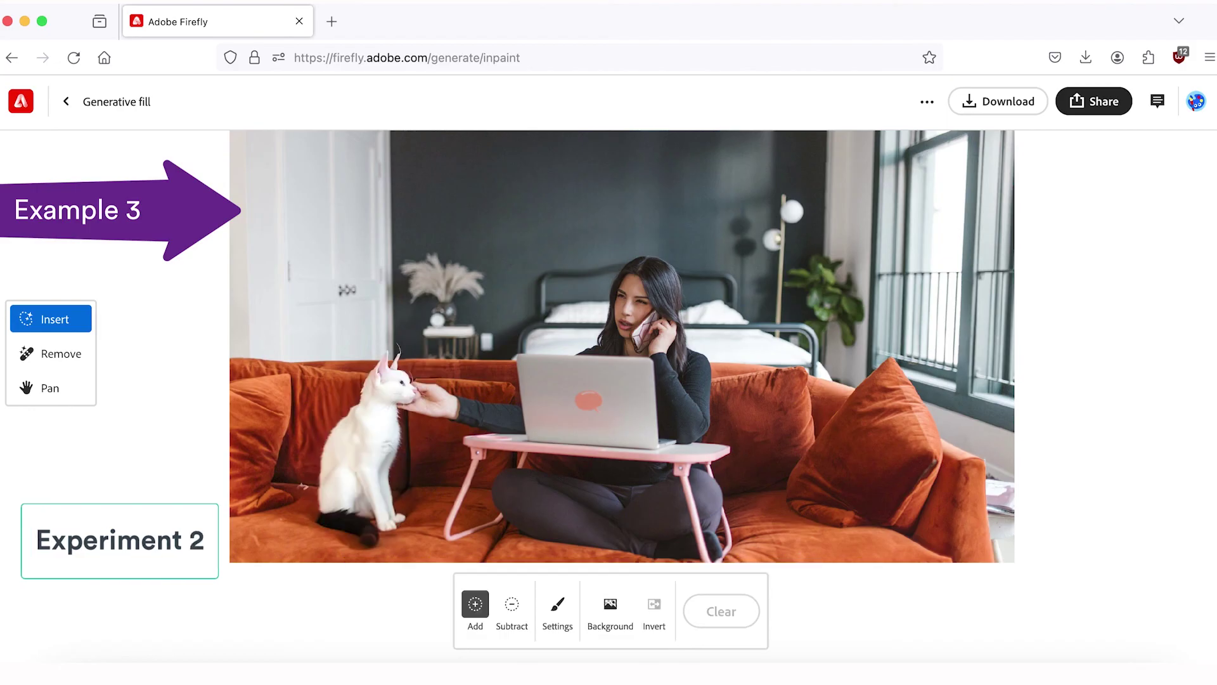
- Mask a rectangular area on the dark wall above the bed and generate a fill with the prompt "modern art"
mouse_move(476, 170)
left_mouse_down()
mouse_move(574, 239)
mouse_move(592, 154)
mouse_move(520, 161)
mouse_move(577, 212)
mouse_move(501, 222)
mouse_move(526, 210)
left_mouse_up()
left_click(424, 637)
type("modern art")
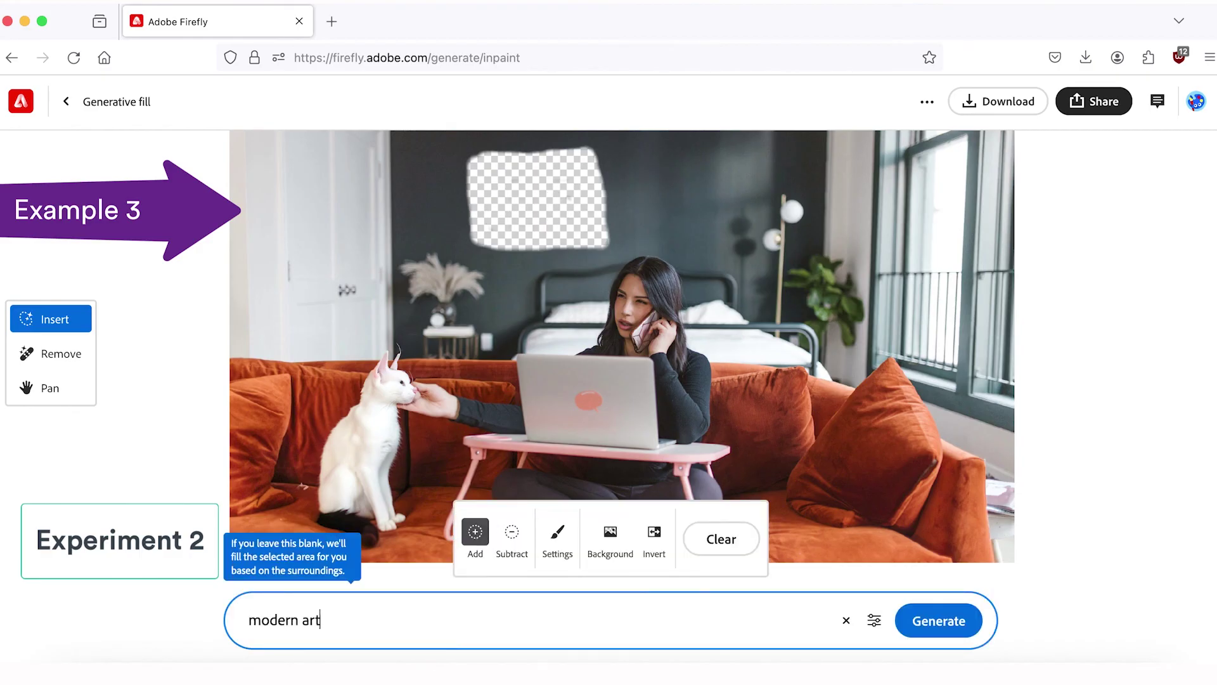
left_click(939, 620)
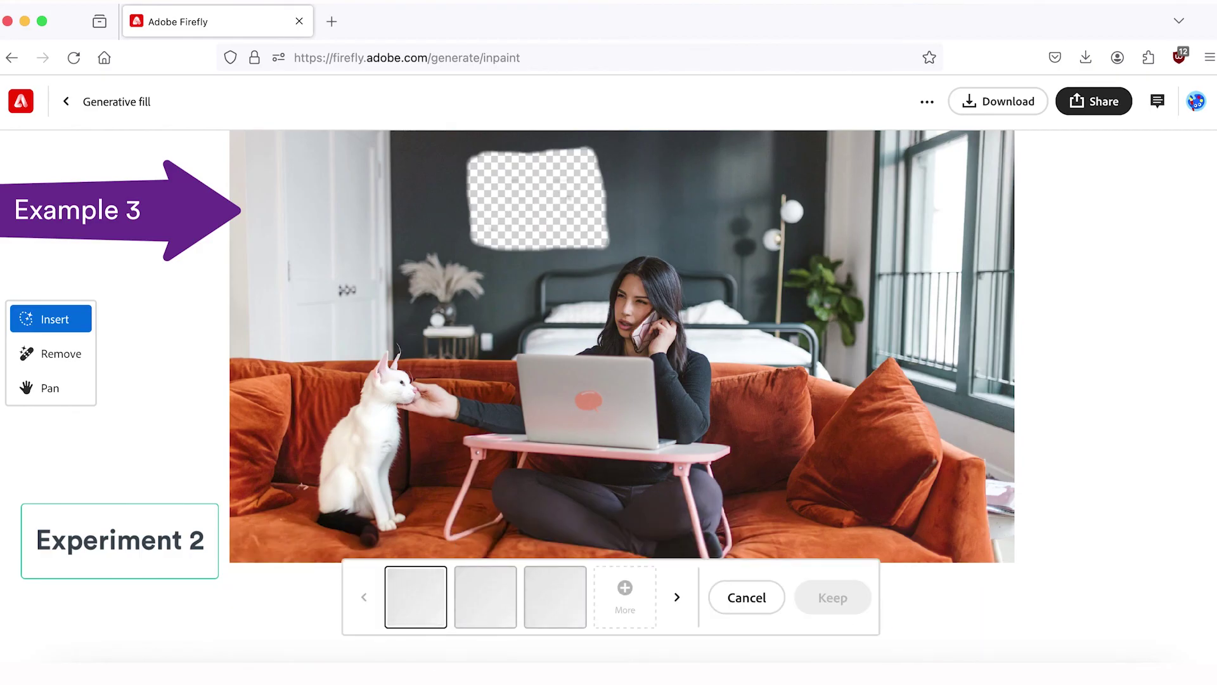
- Generate more modern art variations, compare them, and keep the colorful abstract painting in a dark frame
left_click(633, 602)
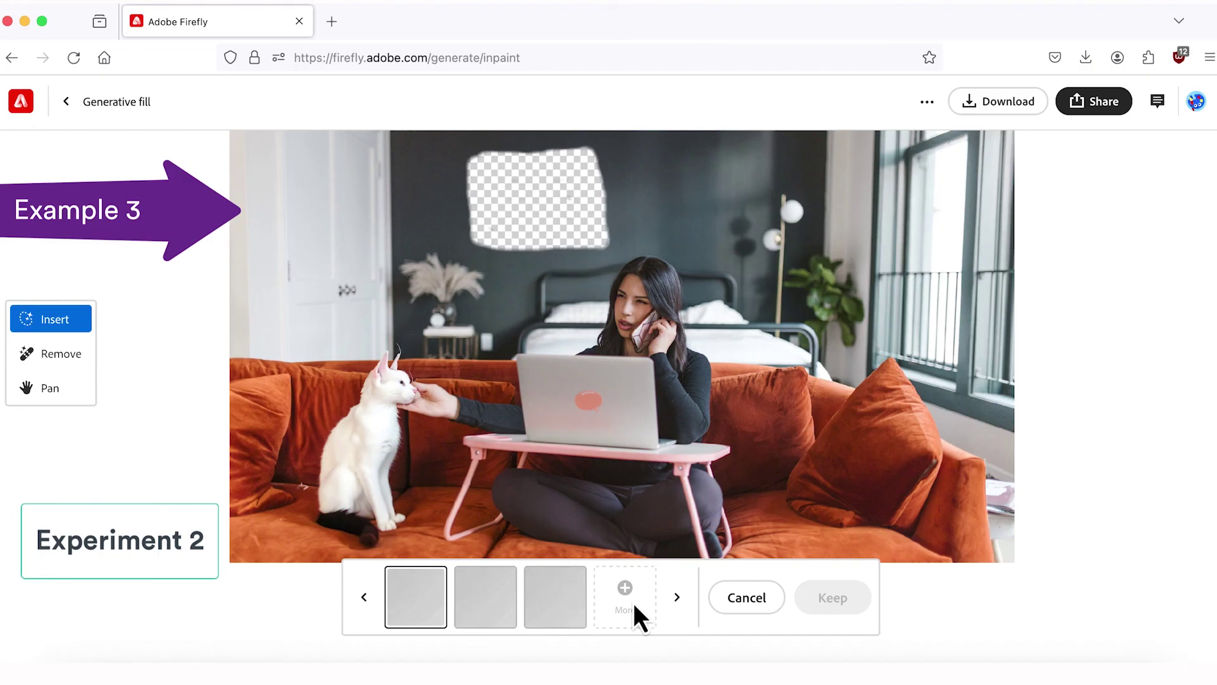
left_click(497, 604)
left_click(571, 601)
left_click(420, 595)
left_click(832, 597)
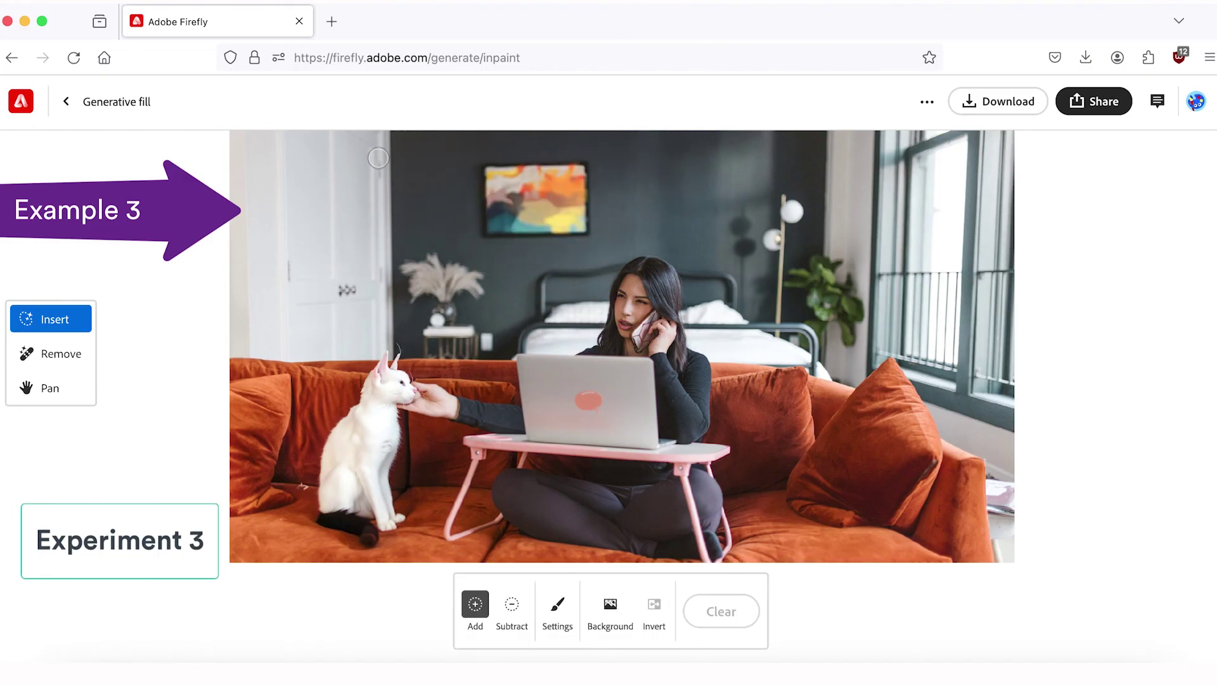
- Mask the whole white door and wall area behind the cat, outlining it along the dark wall and sofa back before filling it in
mouse_move(378, 158)
left_mouse_down()
mouse_move(386, 340)
mouse_move(231, 354)
left_mouse_up()
scroll(315, 325, "up", 5)
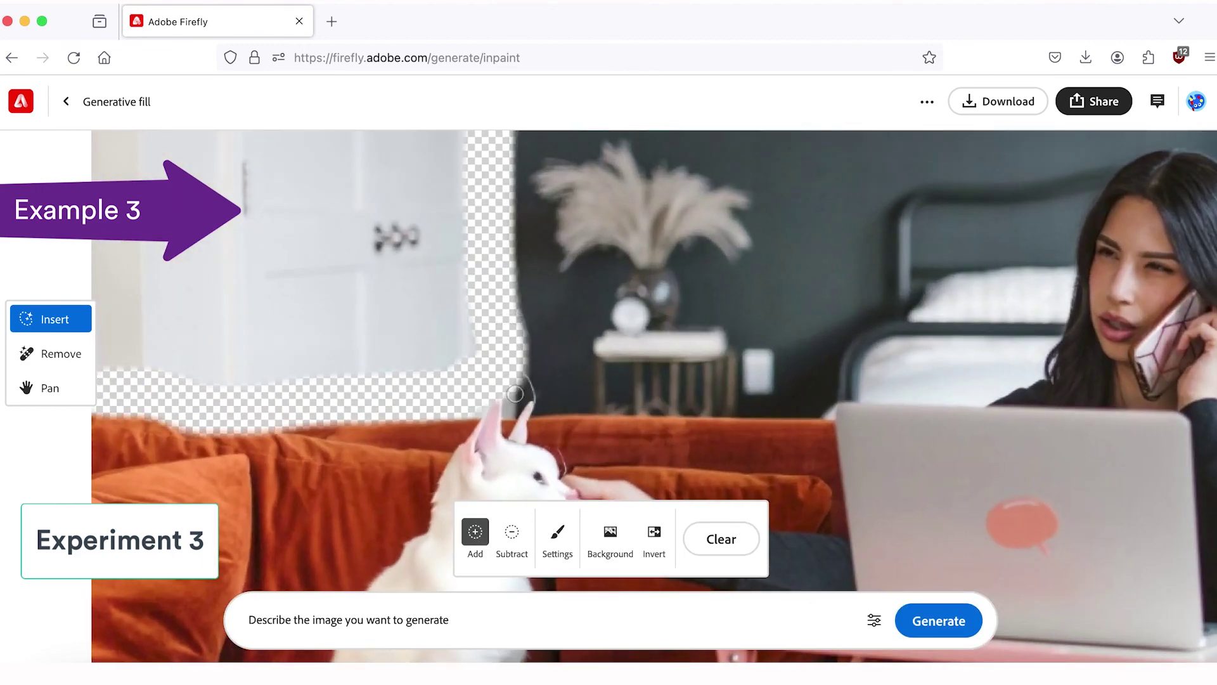
scroll(497, 332, "down", 5)
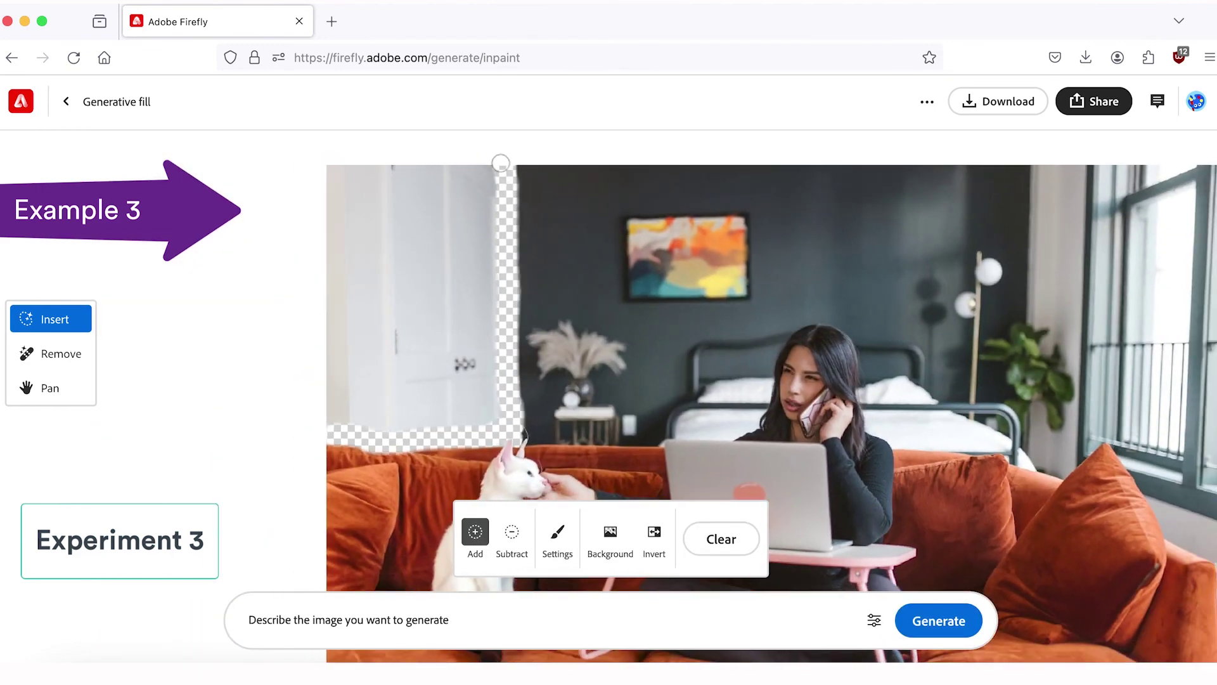
mouse_move(501, 164)
left_mouse_down()
mouse_move(459, 190)
mouse_move(378, 205)
mouse_move(456, 224)
mouse_move(470, 281)
mouse_move(329, 304)
mouse_move(466, 312)
mouse_move(398, 362)
mouse_move(328, 382)
mouse_move(382, 403)
mouse_move(469, 398)
left_mouse_up()
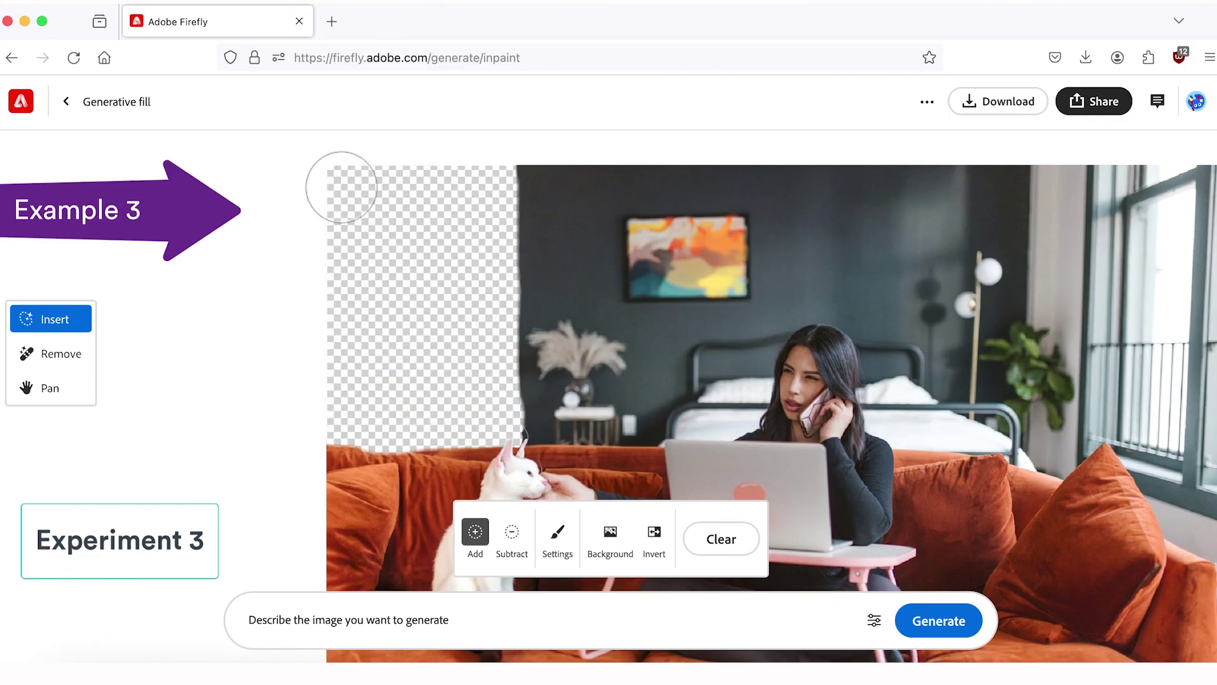
- Generate a fill for the masked door area with the prompt "antique library" and preview the variations
left_click(384, 620)
type("antique library")
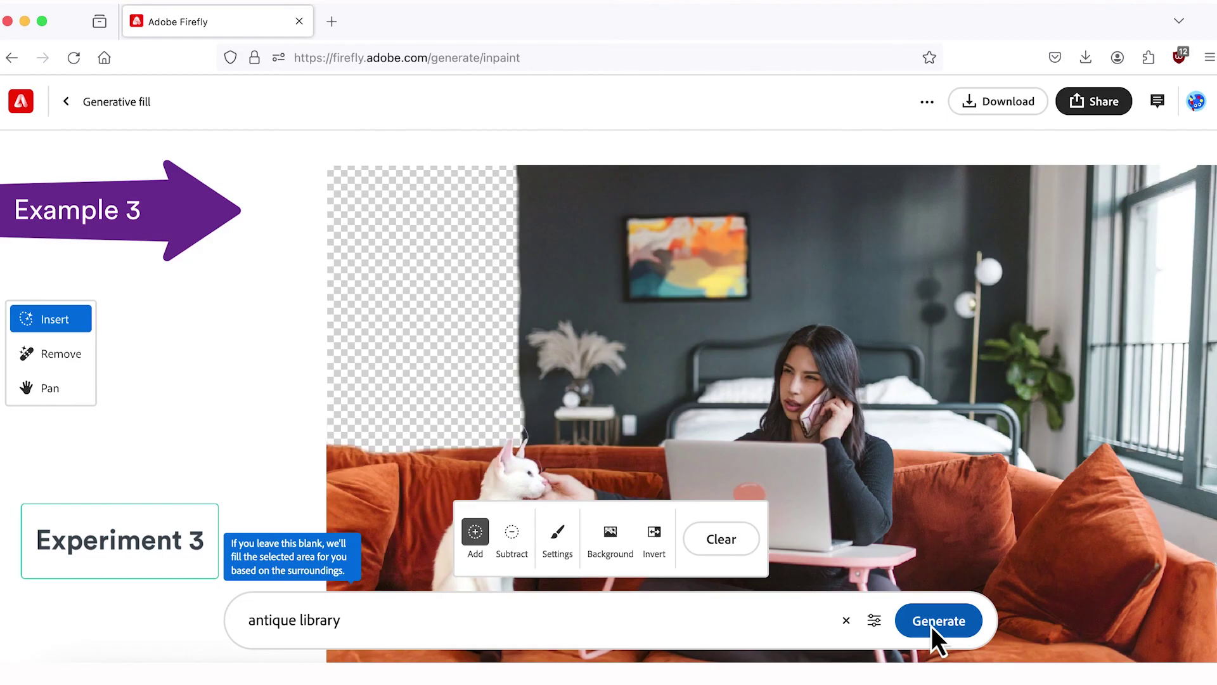
left_click(931, 624)
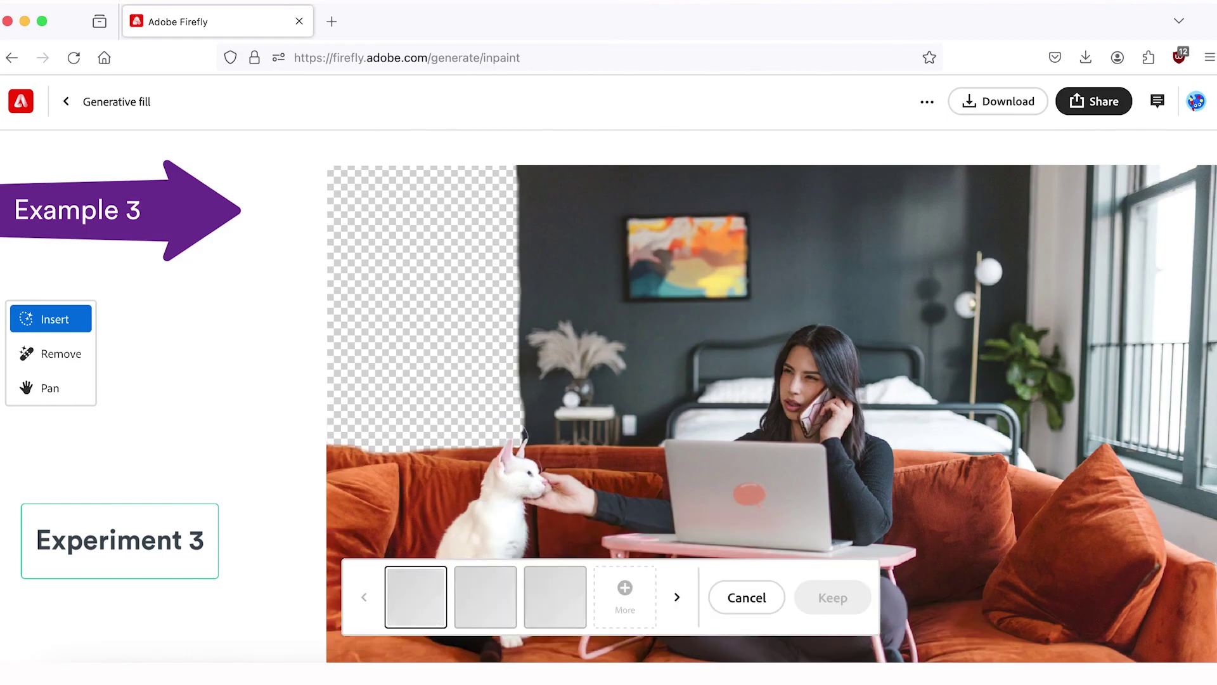
left_click(488, 612)
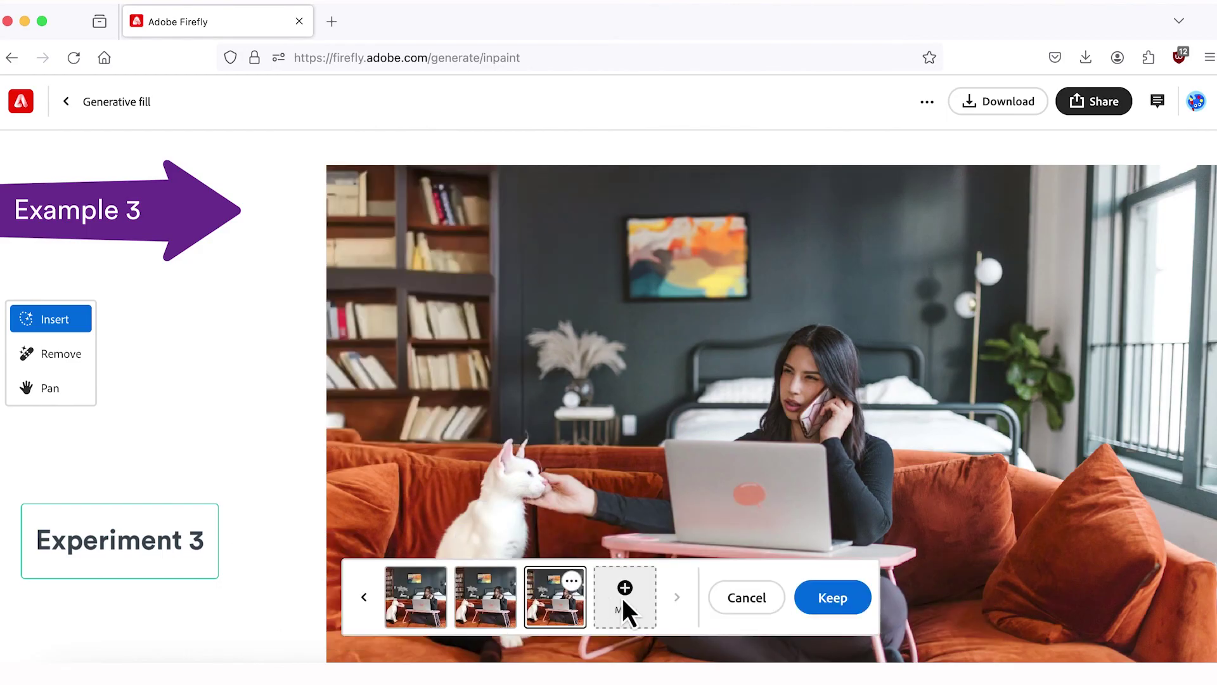
- Generate more library variations, return to the first batch, and keep the reddish-brown bookcase filled with books
left_click(621, 597)
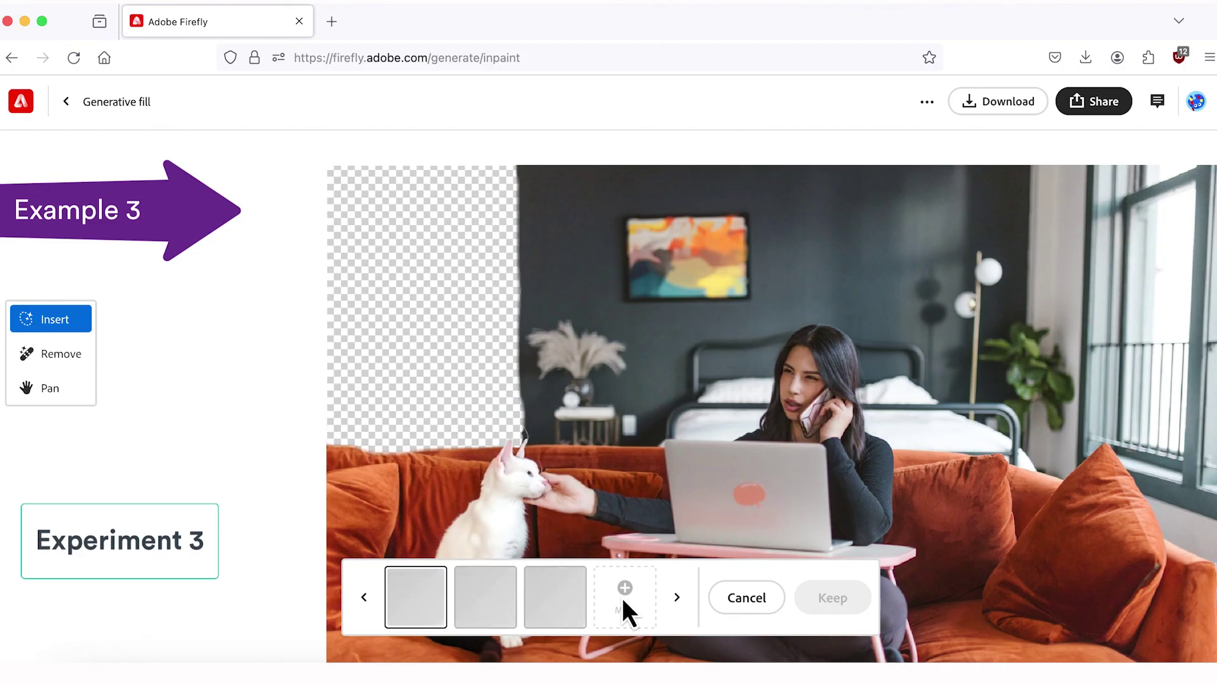
left_click(488, 588)
left_click(364, 596)
left_click(364, 596)
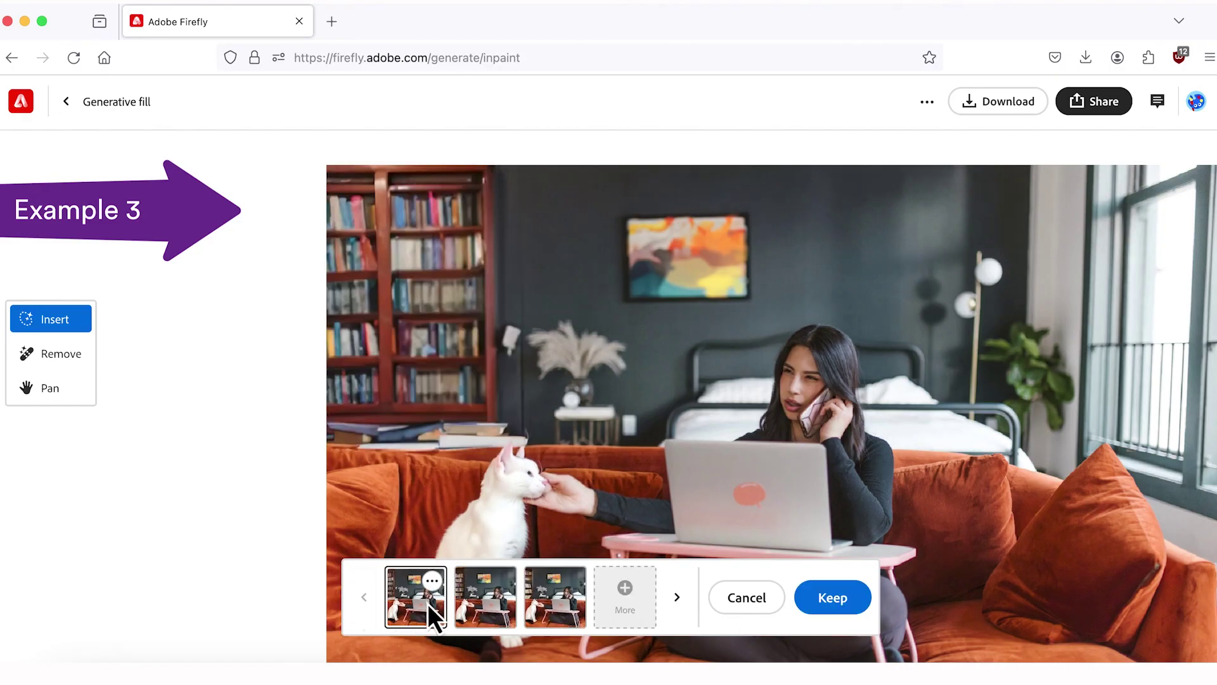
left_click(748, 597)
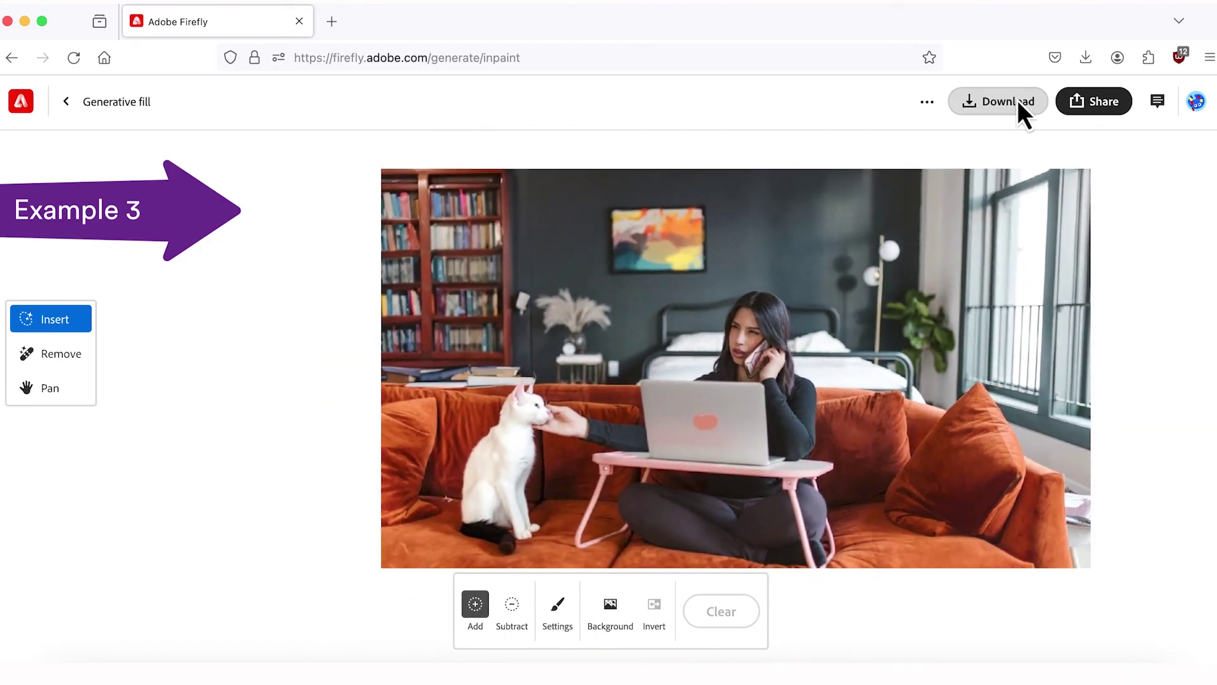